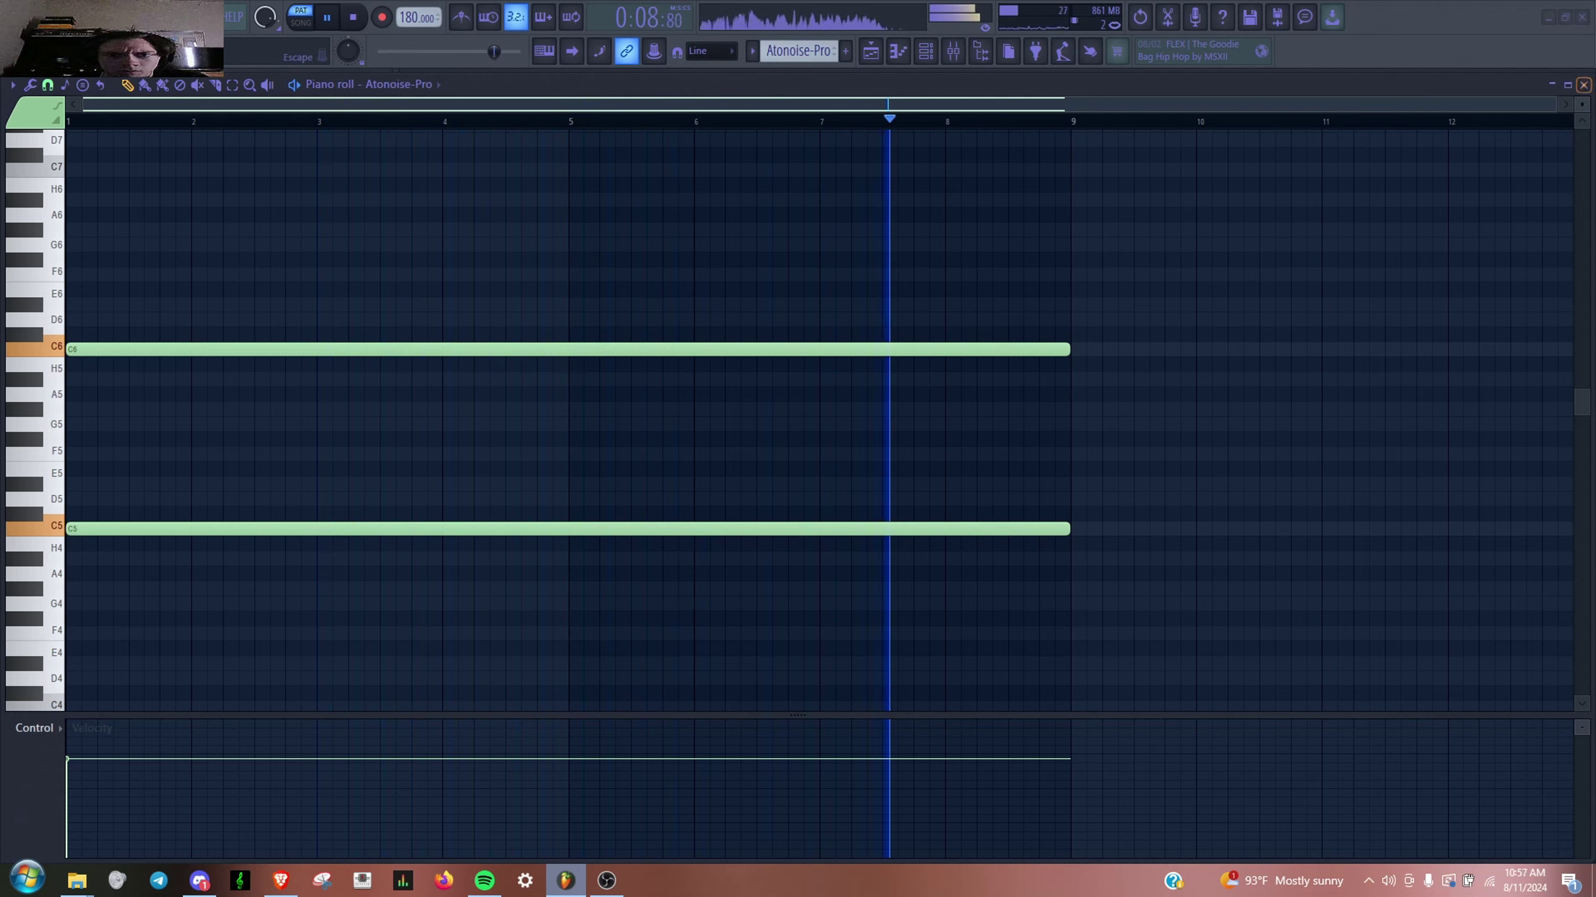
- Select the NES VST 1.2 pattern and inspect the settings of its NES VST instrument
{"action": "key", "text": "F7"}
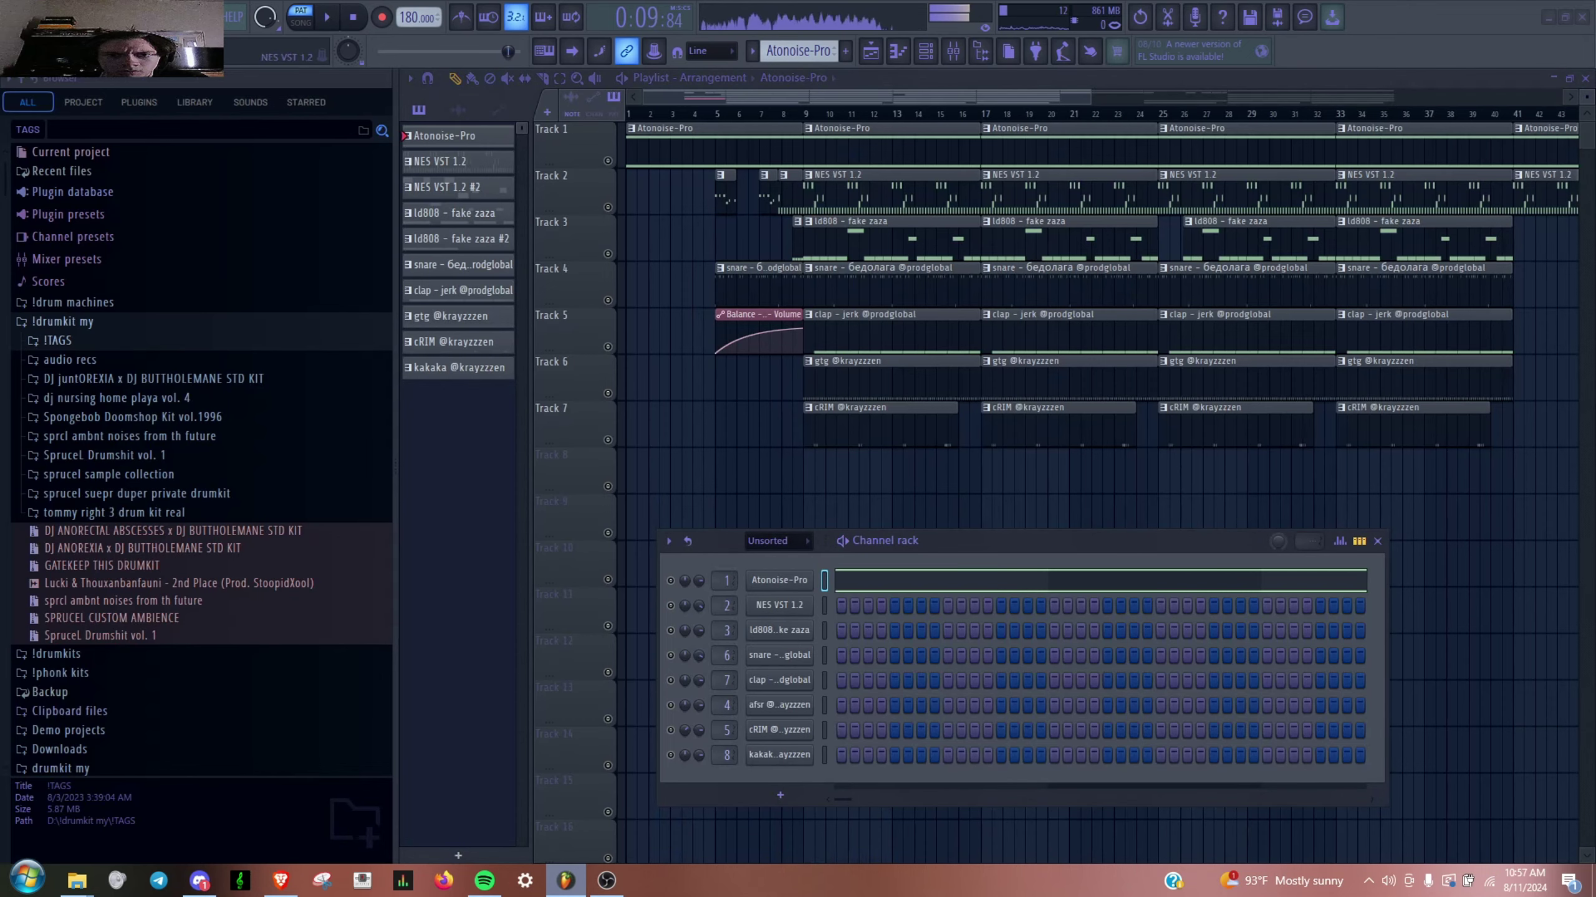
{"action": "left_click", "coordinate": [458, 160]}
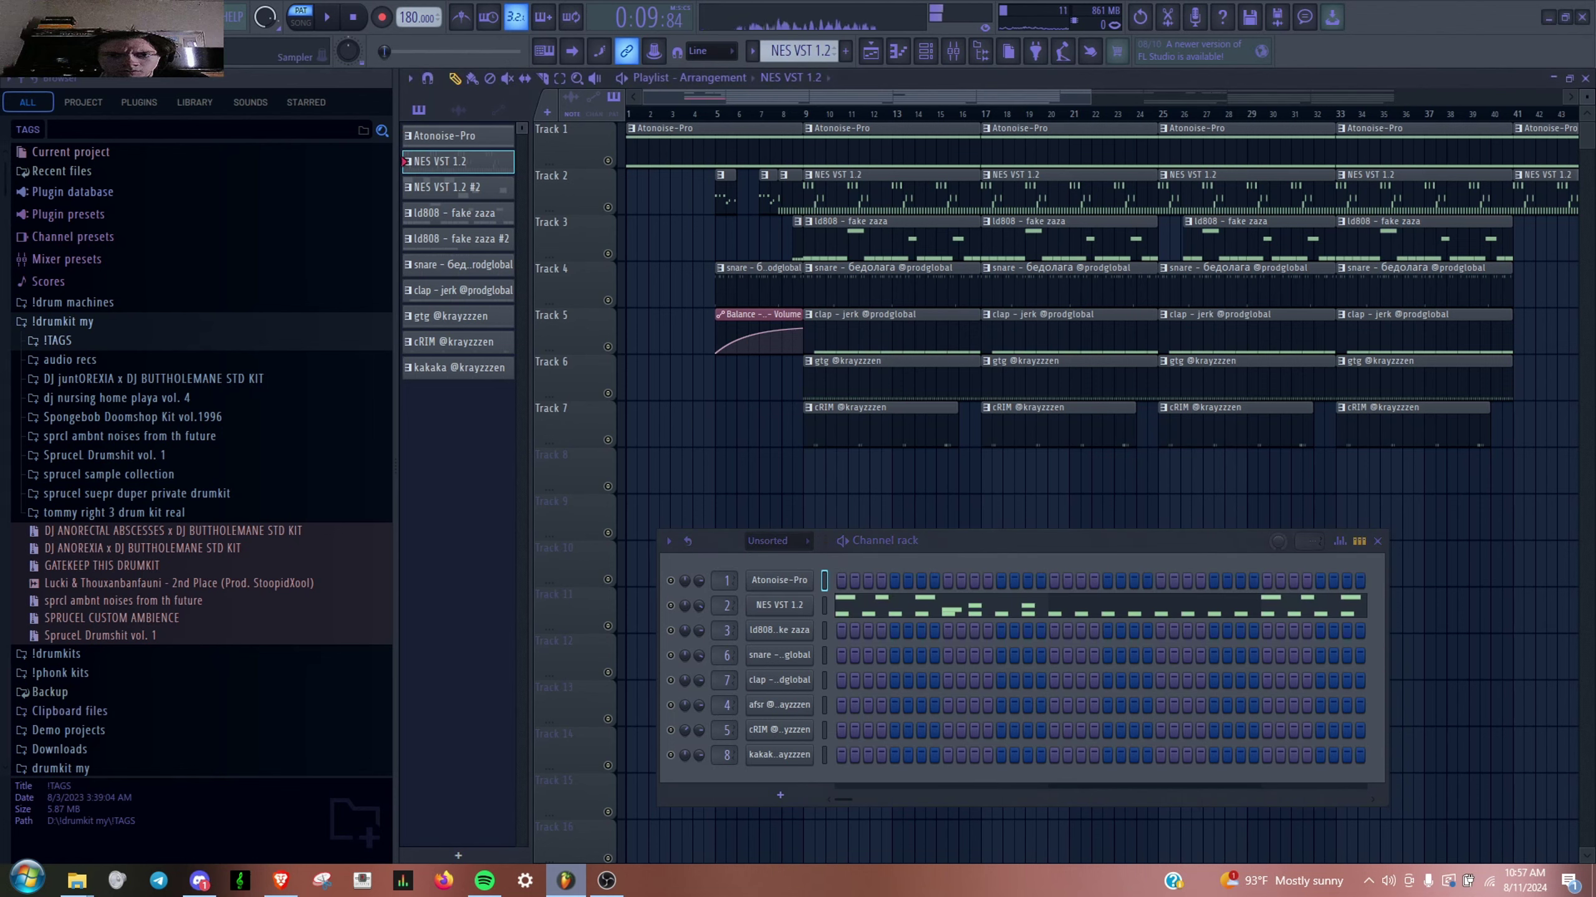
{"action": "left_click", "coordinate": [779, 604]}
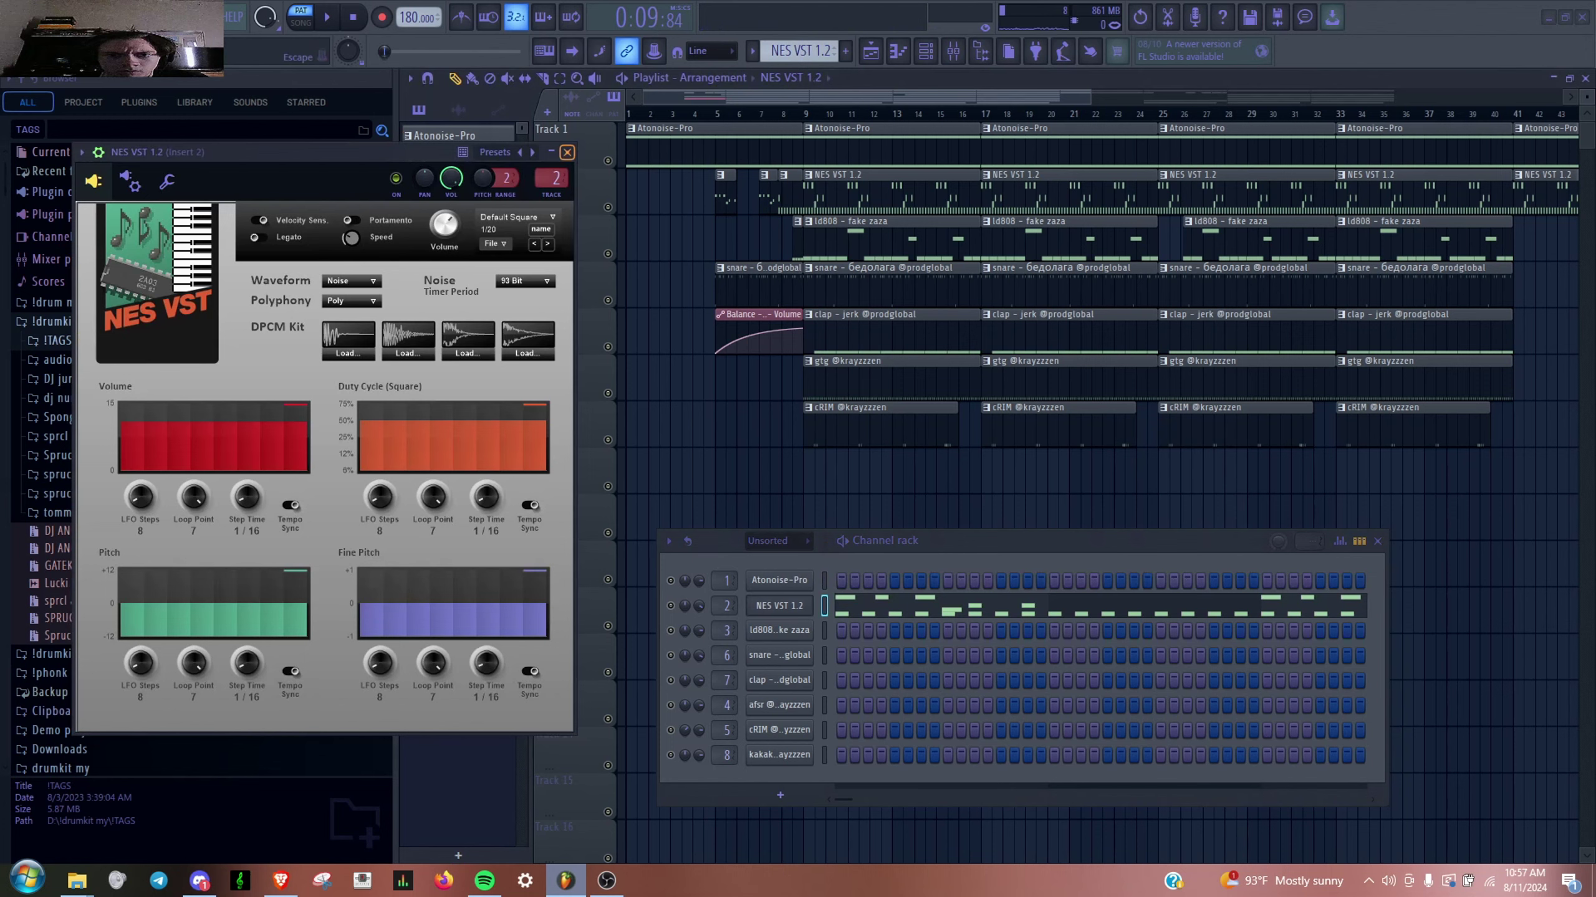
{"action": "left_click", "coordinate": [567, 152]}
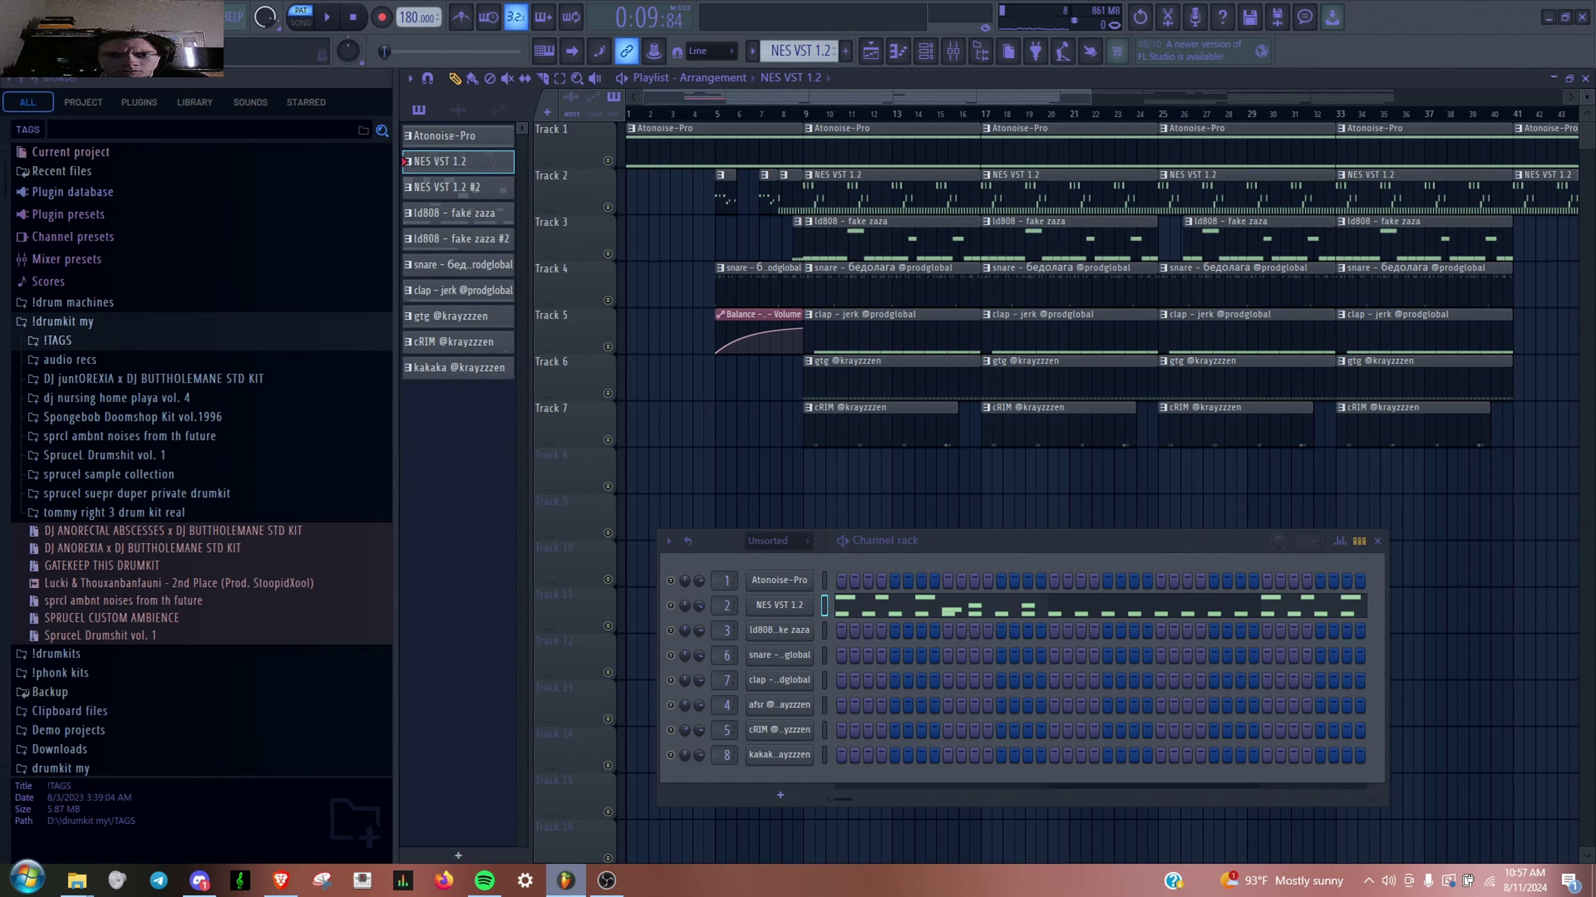
- Play the NES VST 1.2 melody pattern in the piano roll, then return to the playlist
{"action": "key", "text": "F7"}
{"action": "key", "text": "space"}
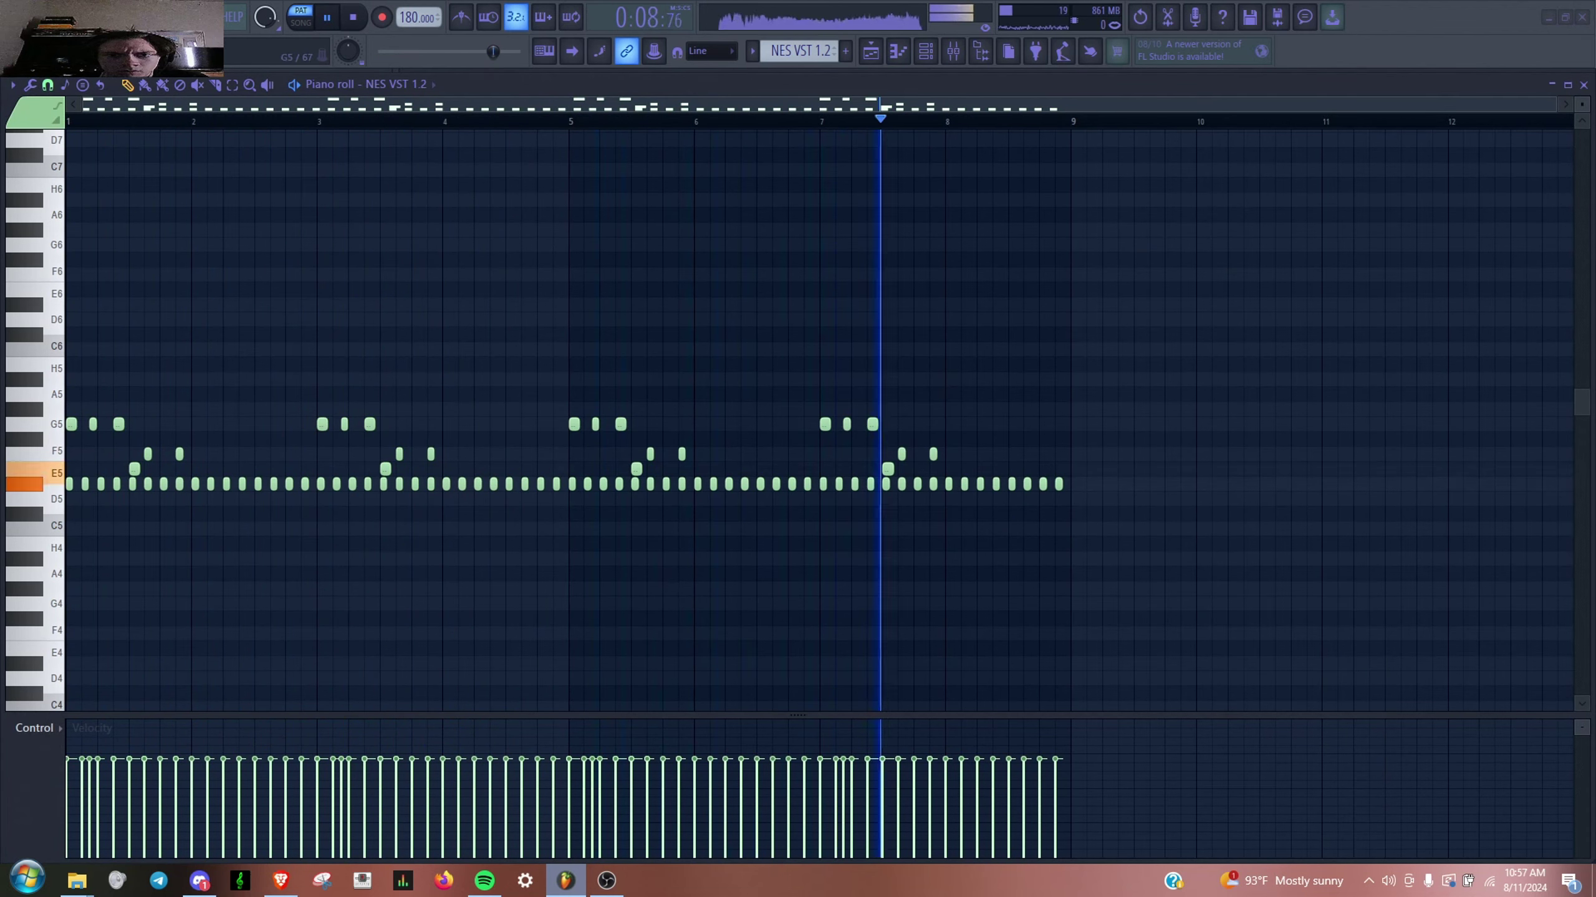
{"action": "key", "text": "space"}
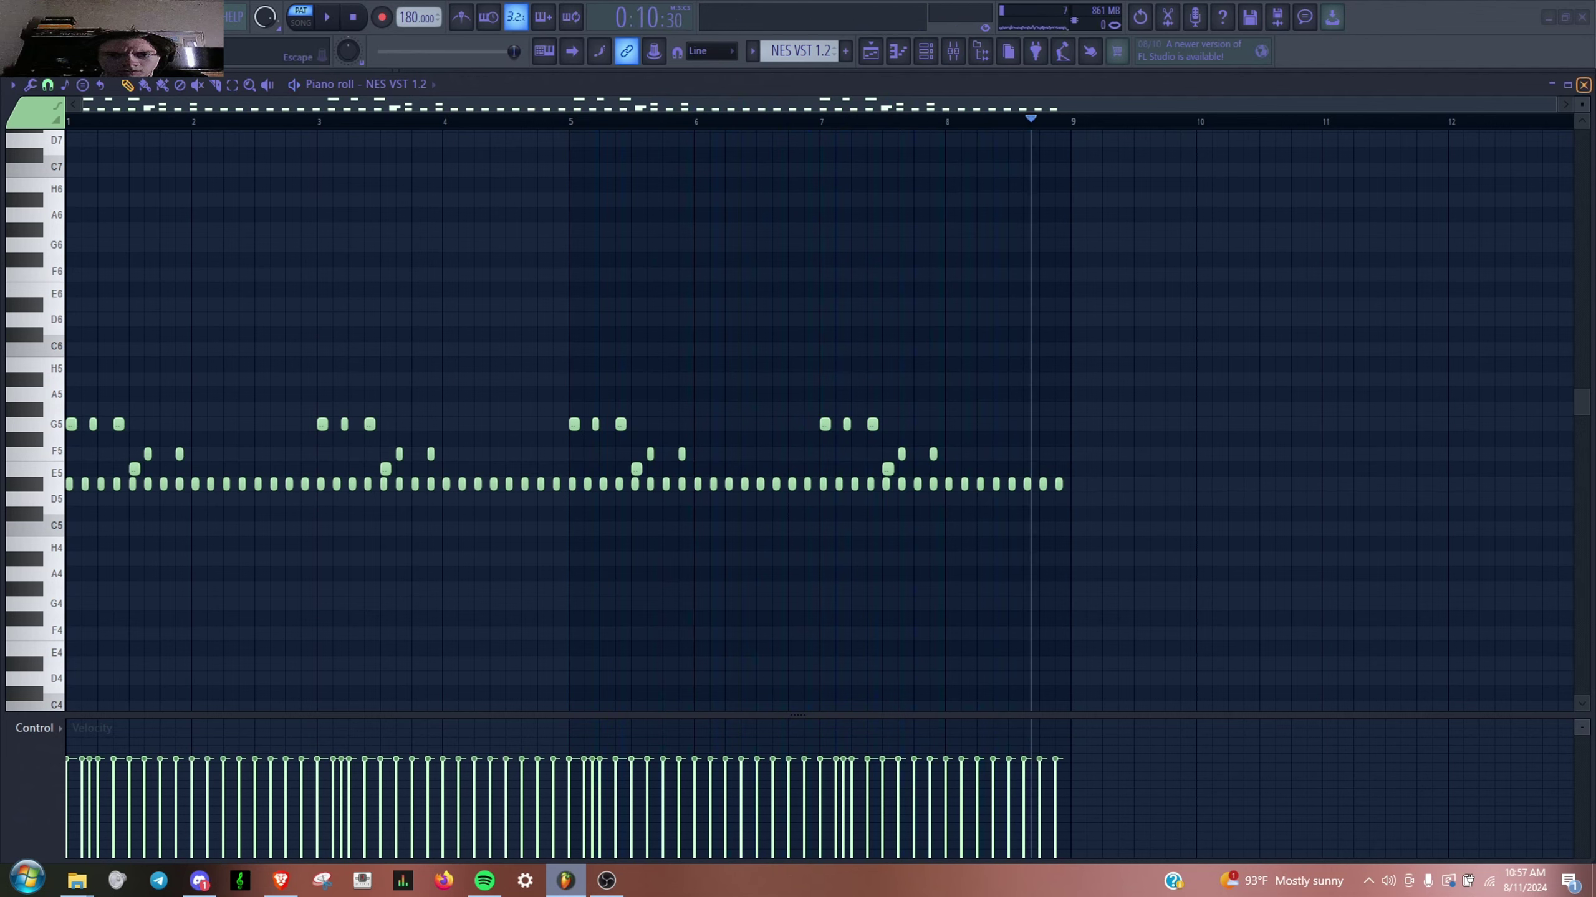
{"action": "key", "text": "F7"}
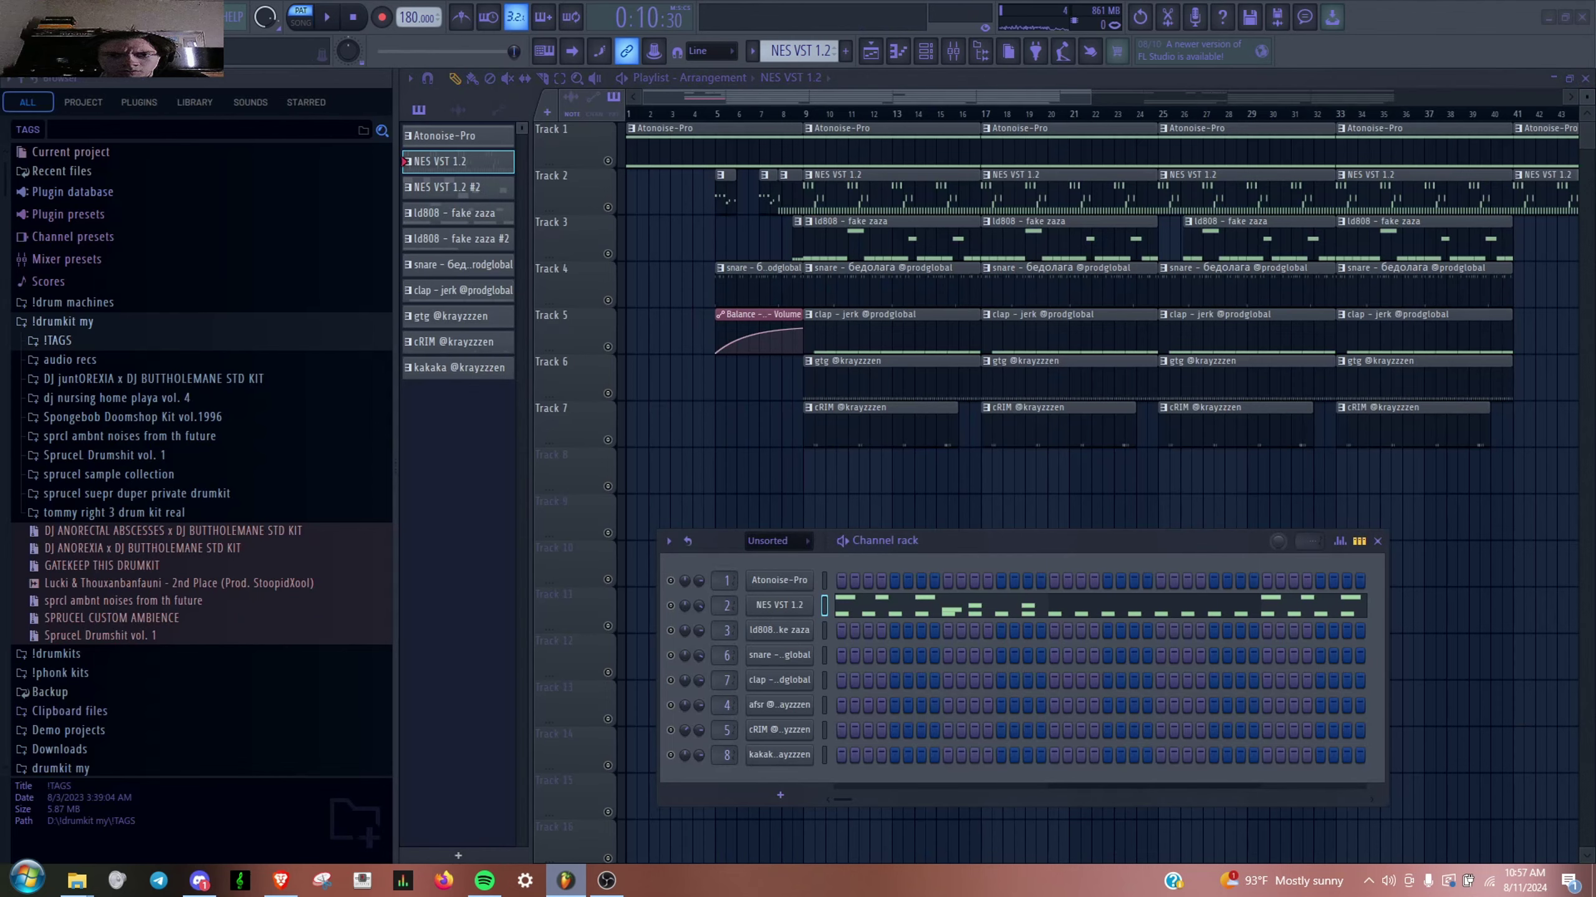
- Play the shorter NES VST 1.2 #2 pattern in the piano roll and review its notes
{"action": "key", "text": "F7"}
{"action": "key", "text": "space"}
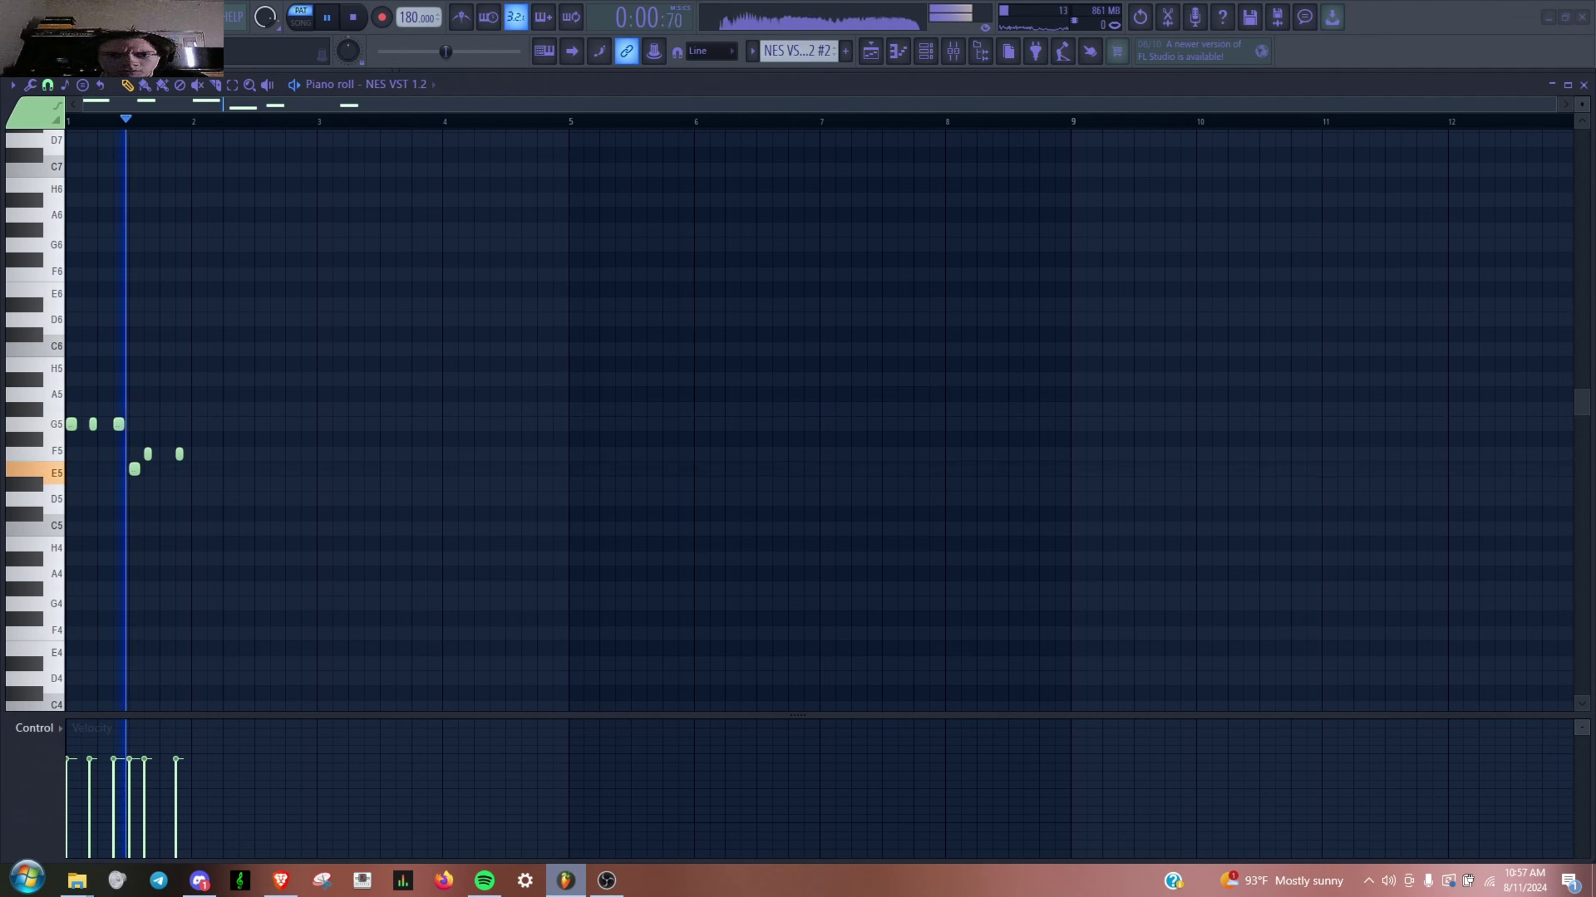
{"action": "key", "text": "F7"}
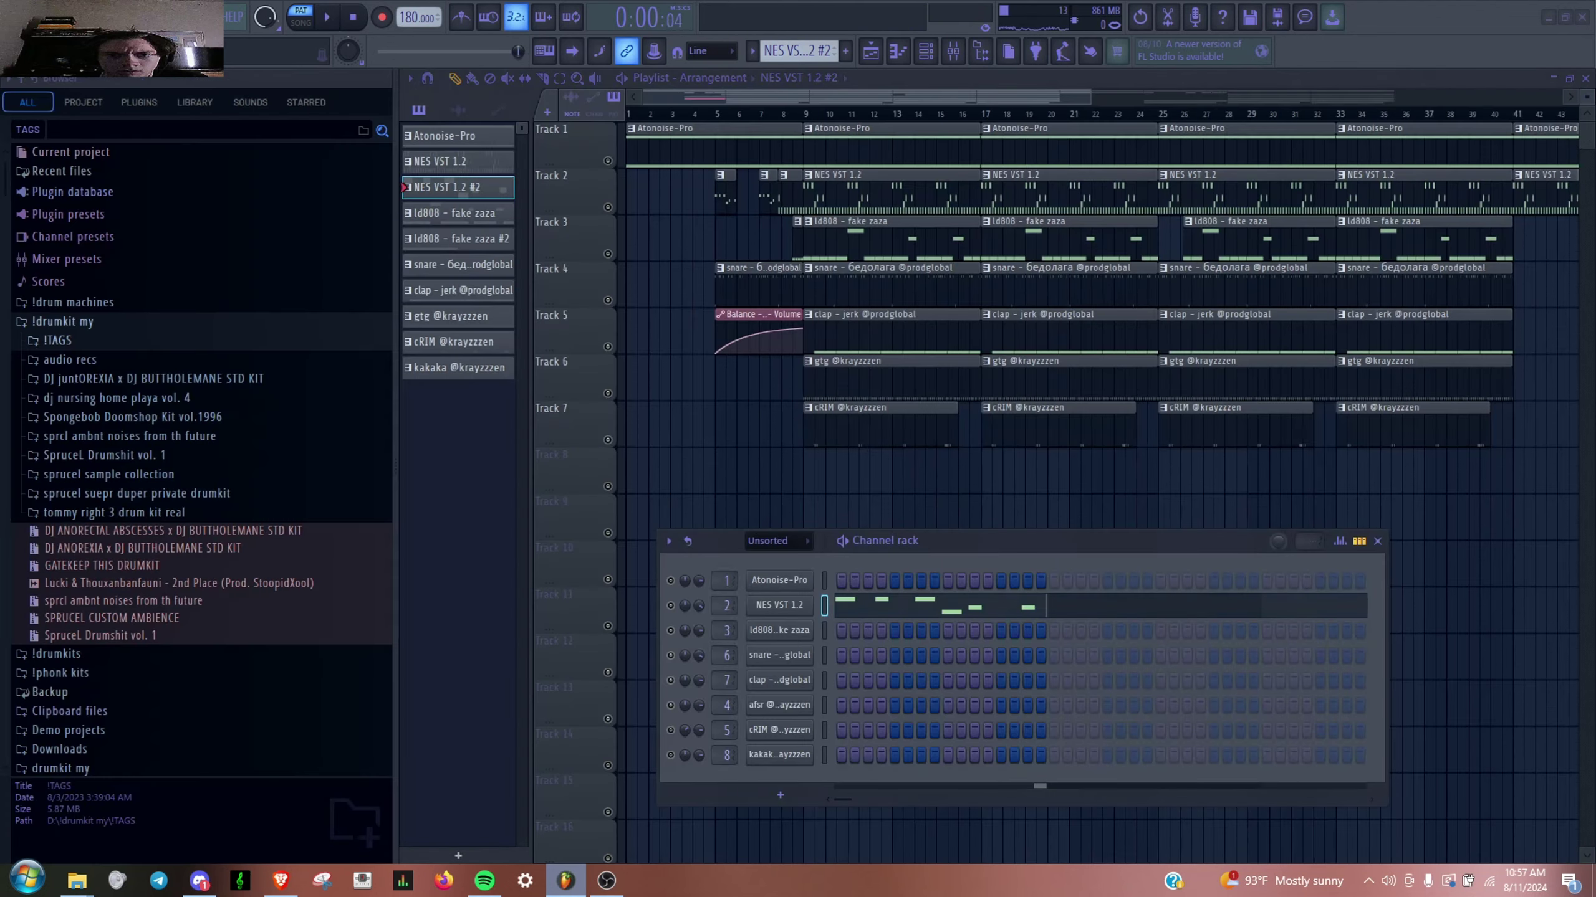
{"action": "left_click", "coordinate": [458, 188]}
{"action": "key", "text": "F7"}
{"action": "key", "text": "F7"}
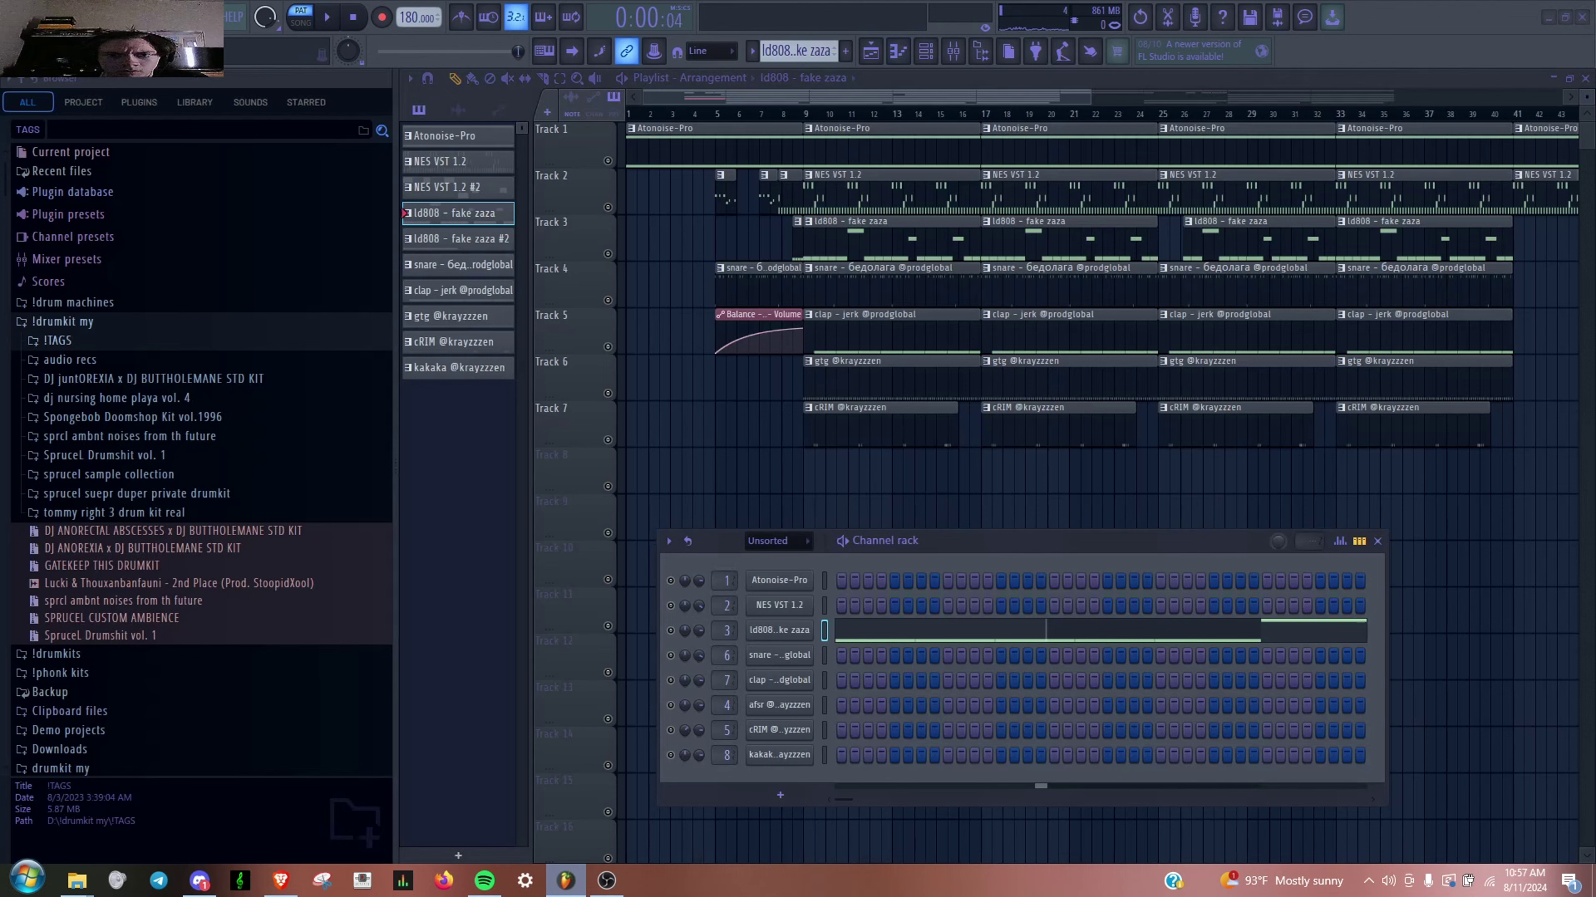
- Select the kakaka pattern and check its notes in the piano roll
{"action": "left_click", "coordinate": [457, 367]}
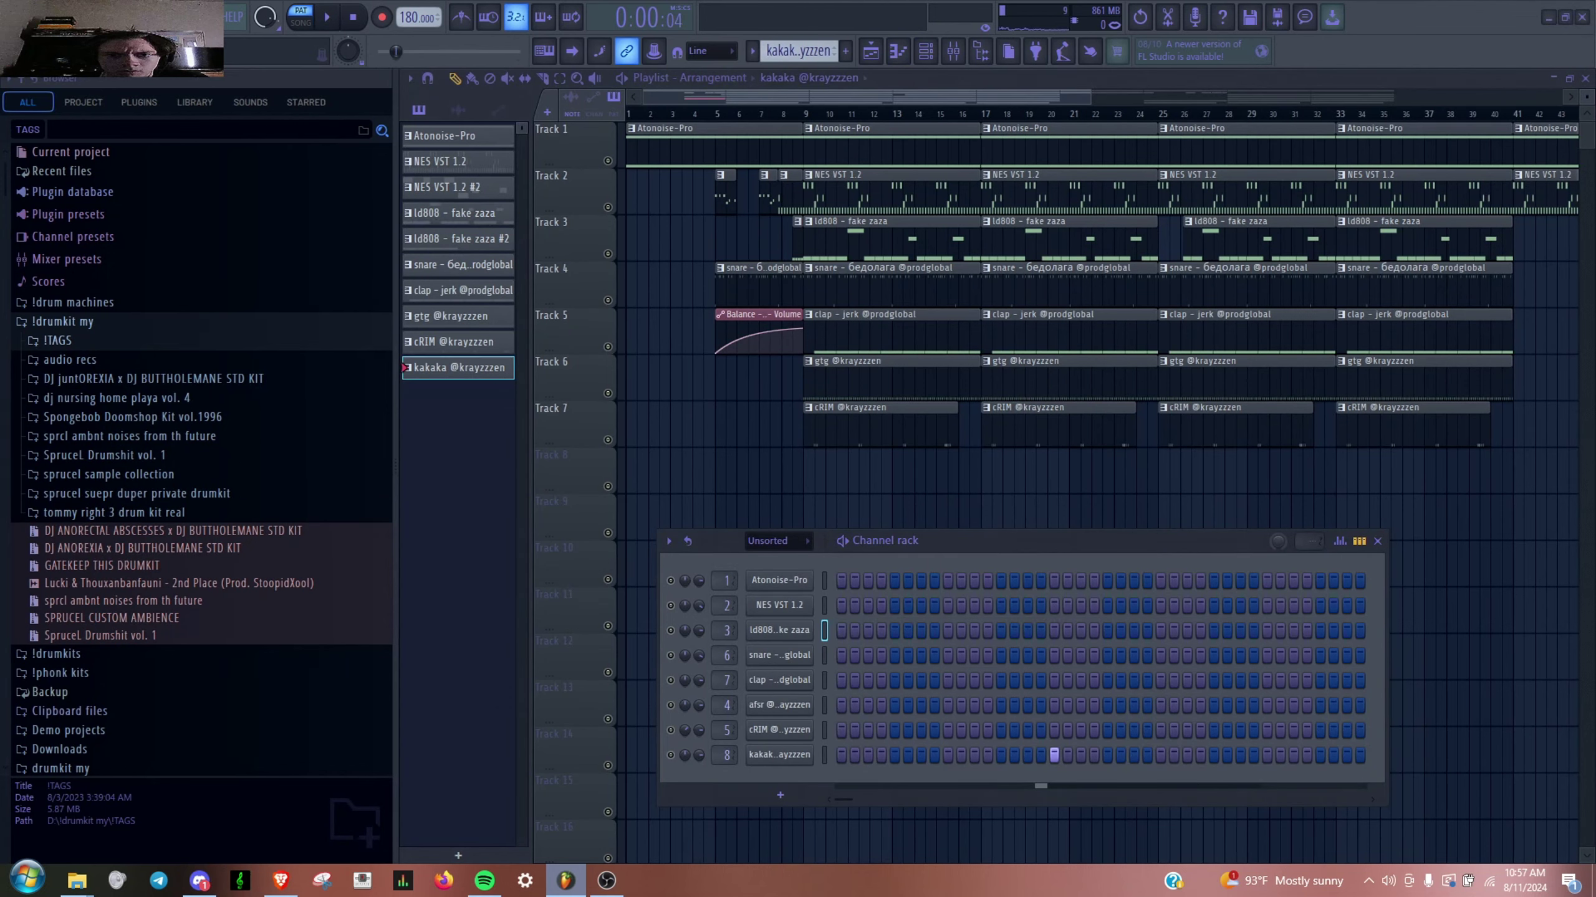
{"action": "key", "text": "F7"}
{"action": "key", "text": "F7"}
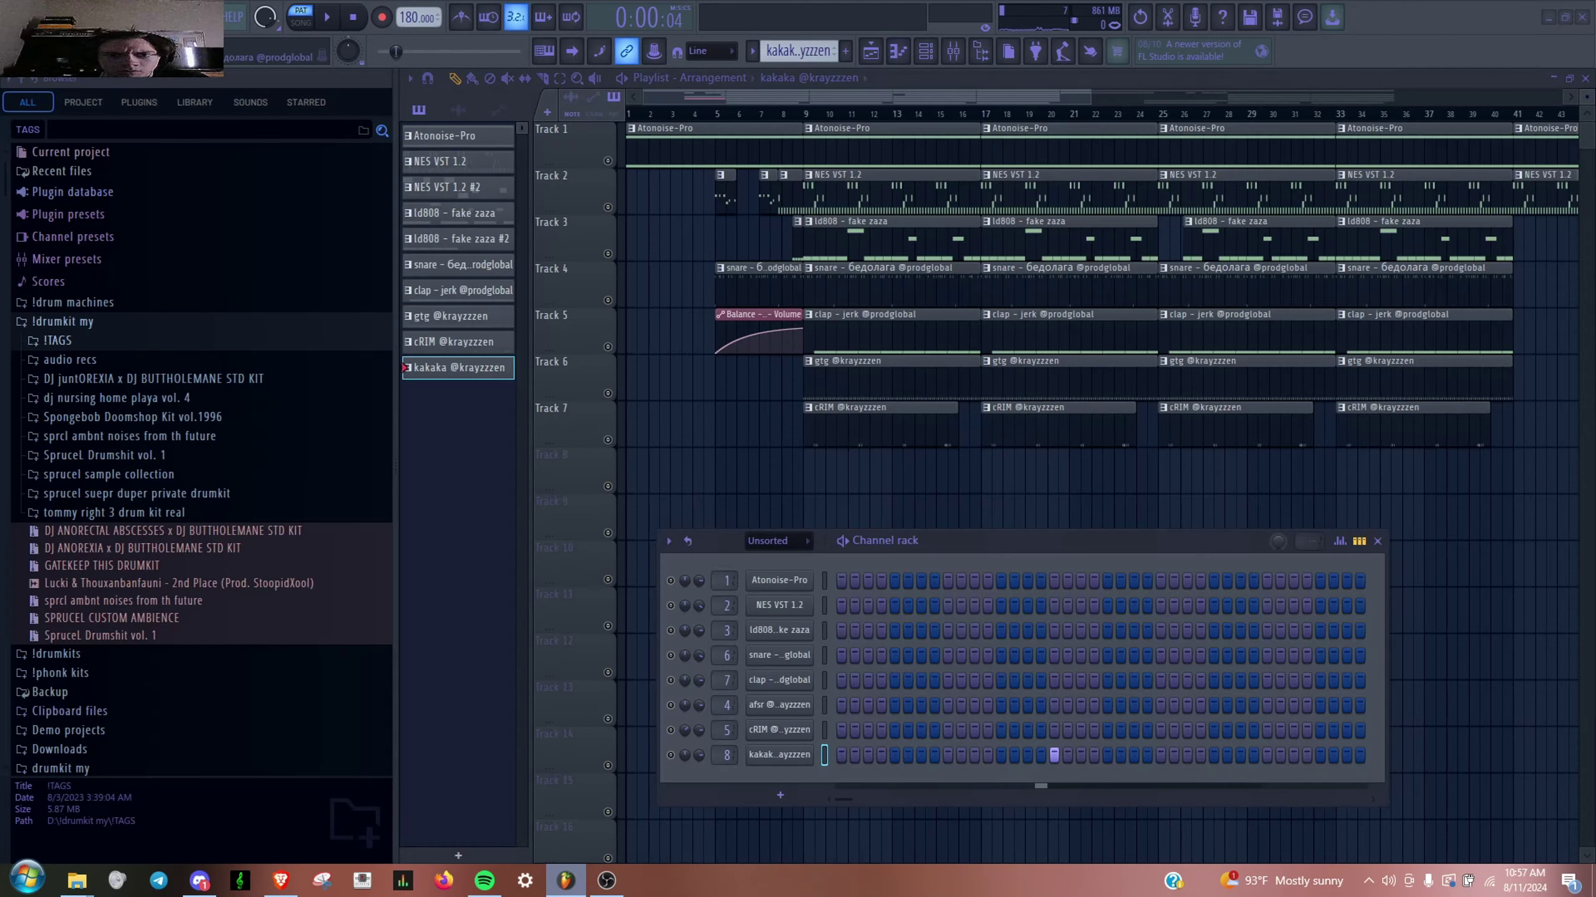
- Play the snare pattern in the piano roll, then return to the playlist
{"action": "left_click", "coordinate": [462, 264]}
{"action": "key", "text": "F7"}
{"action": "key", "text": "space"}
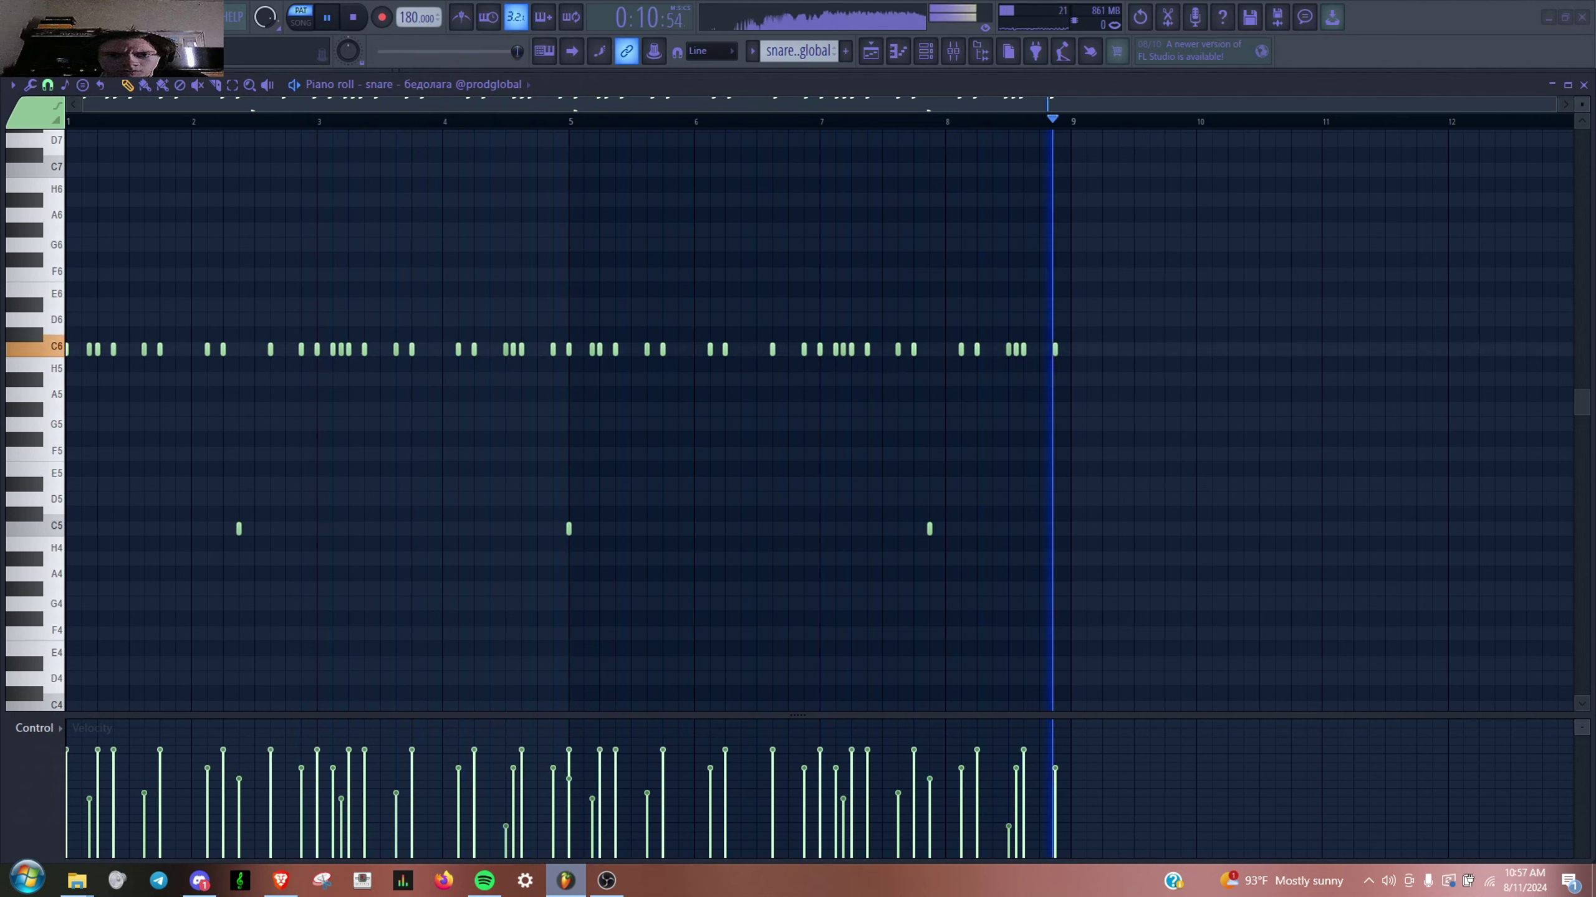
{"action": "key", "text": "space"}
{"action": "key", "text": "F7"}
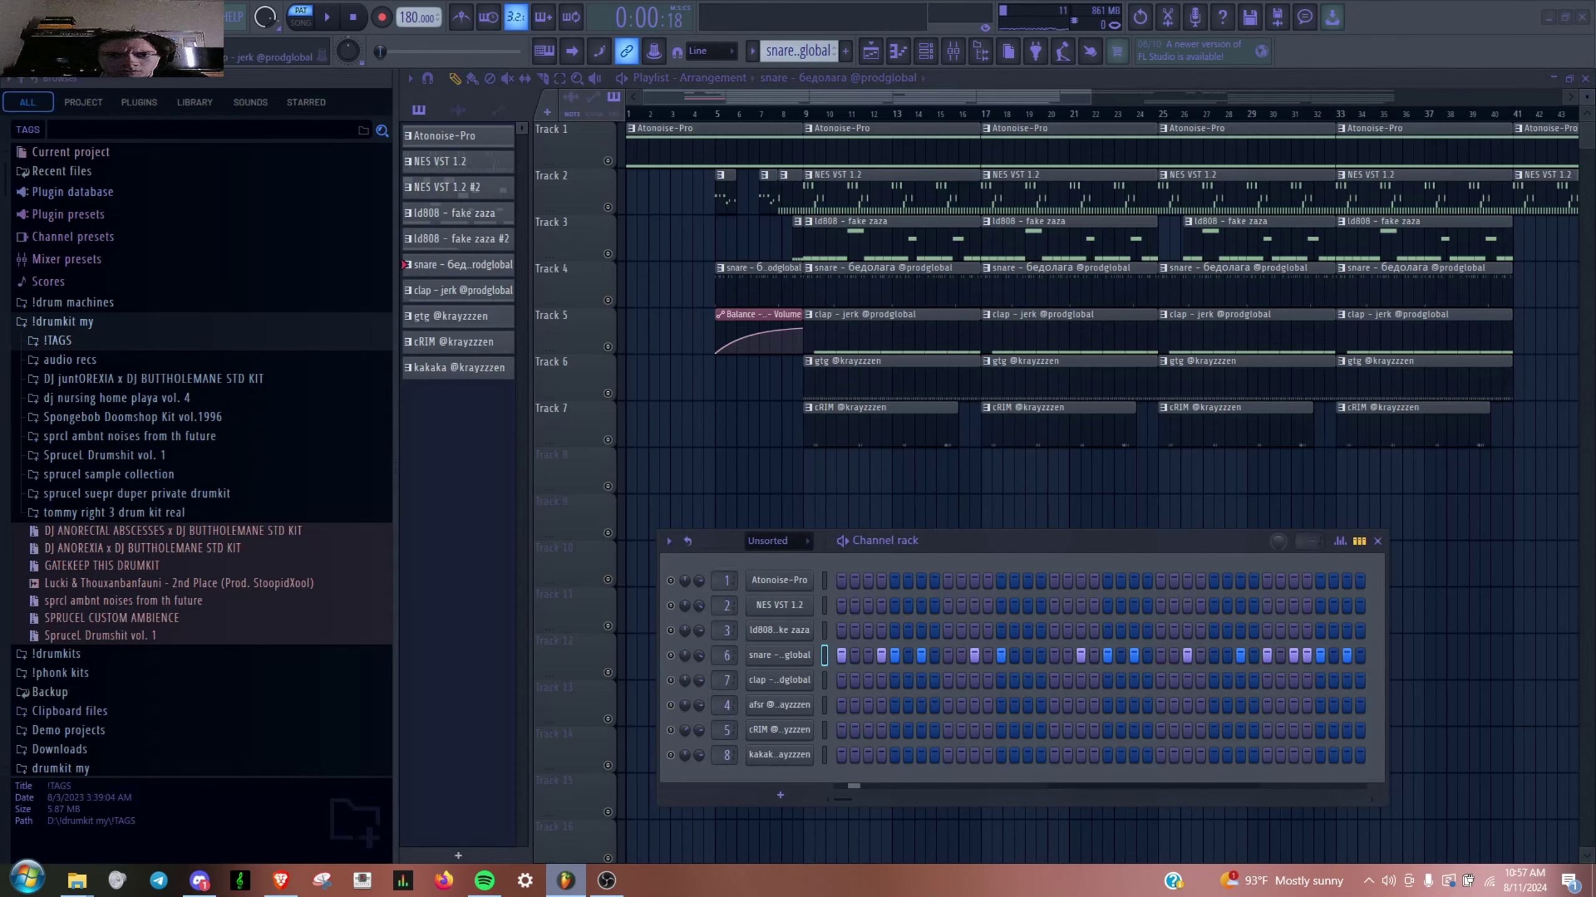
- Open the clap - jerk pattern in the piano roll and listen to it
{"action": "double_click", "coordinate": [911, 326]}
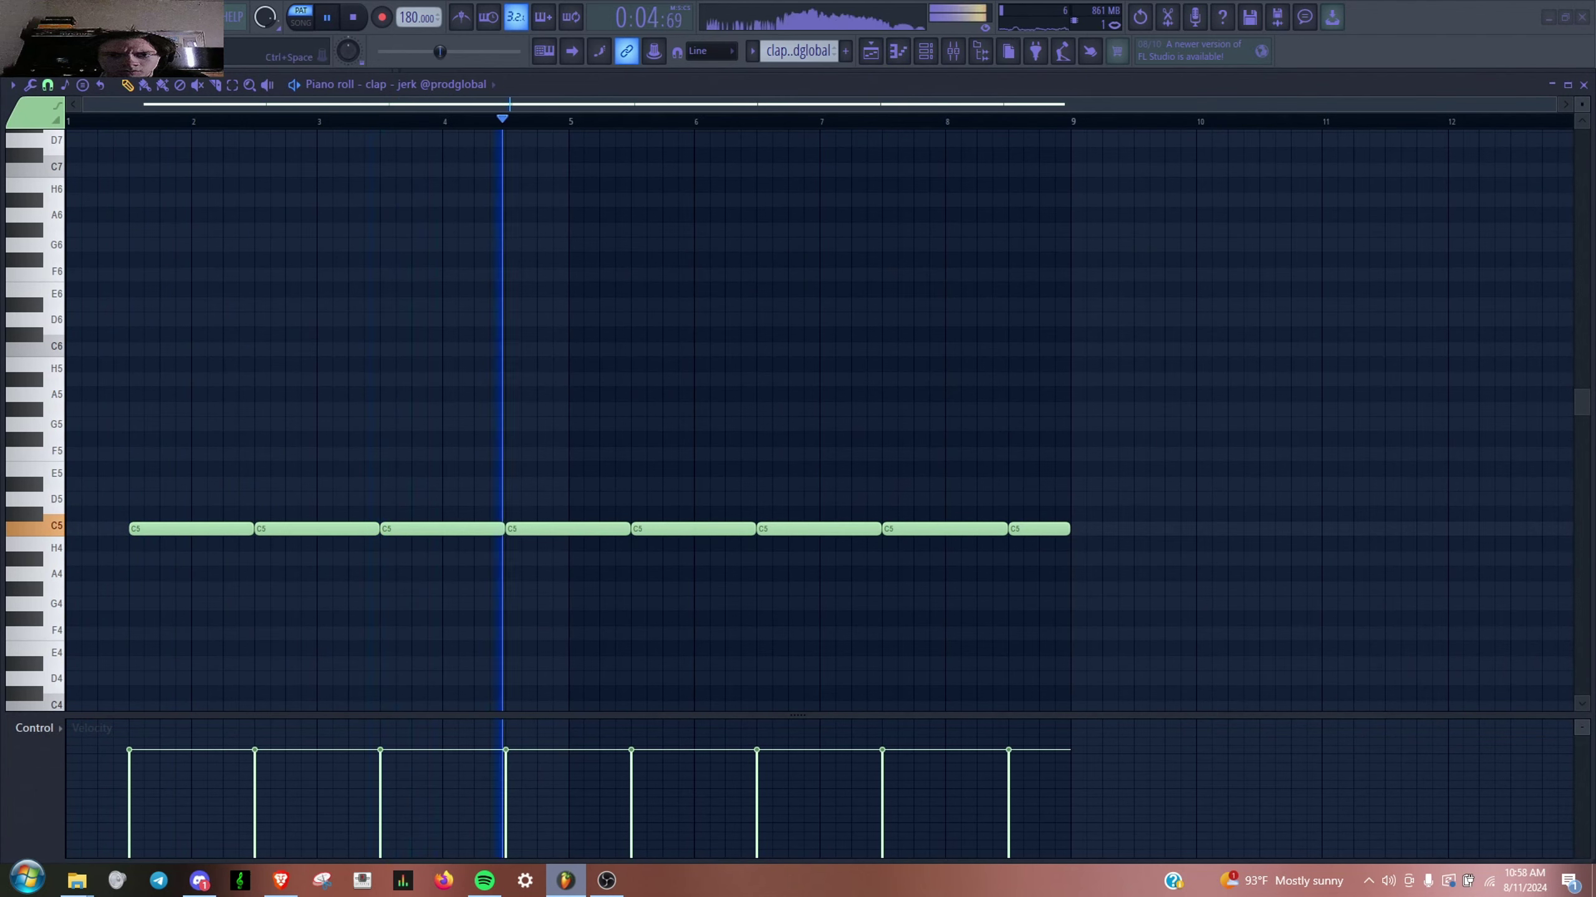
{"action": "key", "text": "ctrl+space"}
{"action": "key", "text": "Escape"}
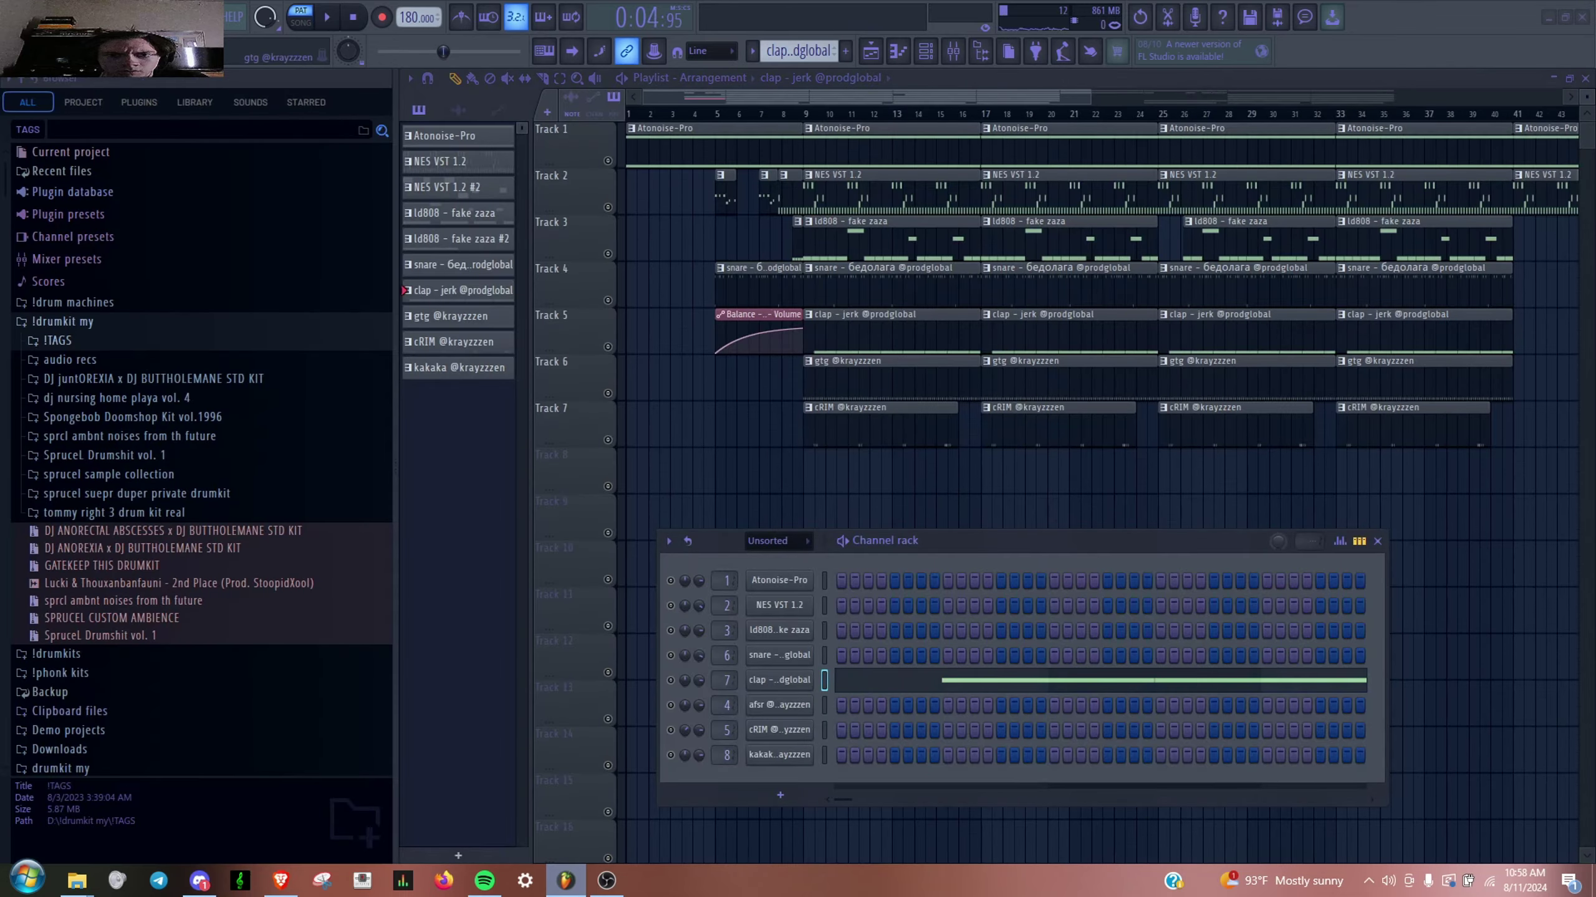
- Open the gtg pattern in the piano roll, play it and close the editor
{"action": "double_click", "coordinate": [450, 315]}
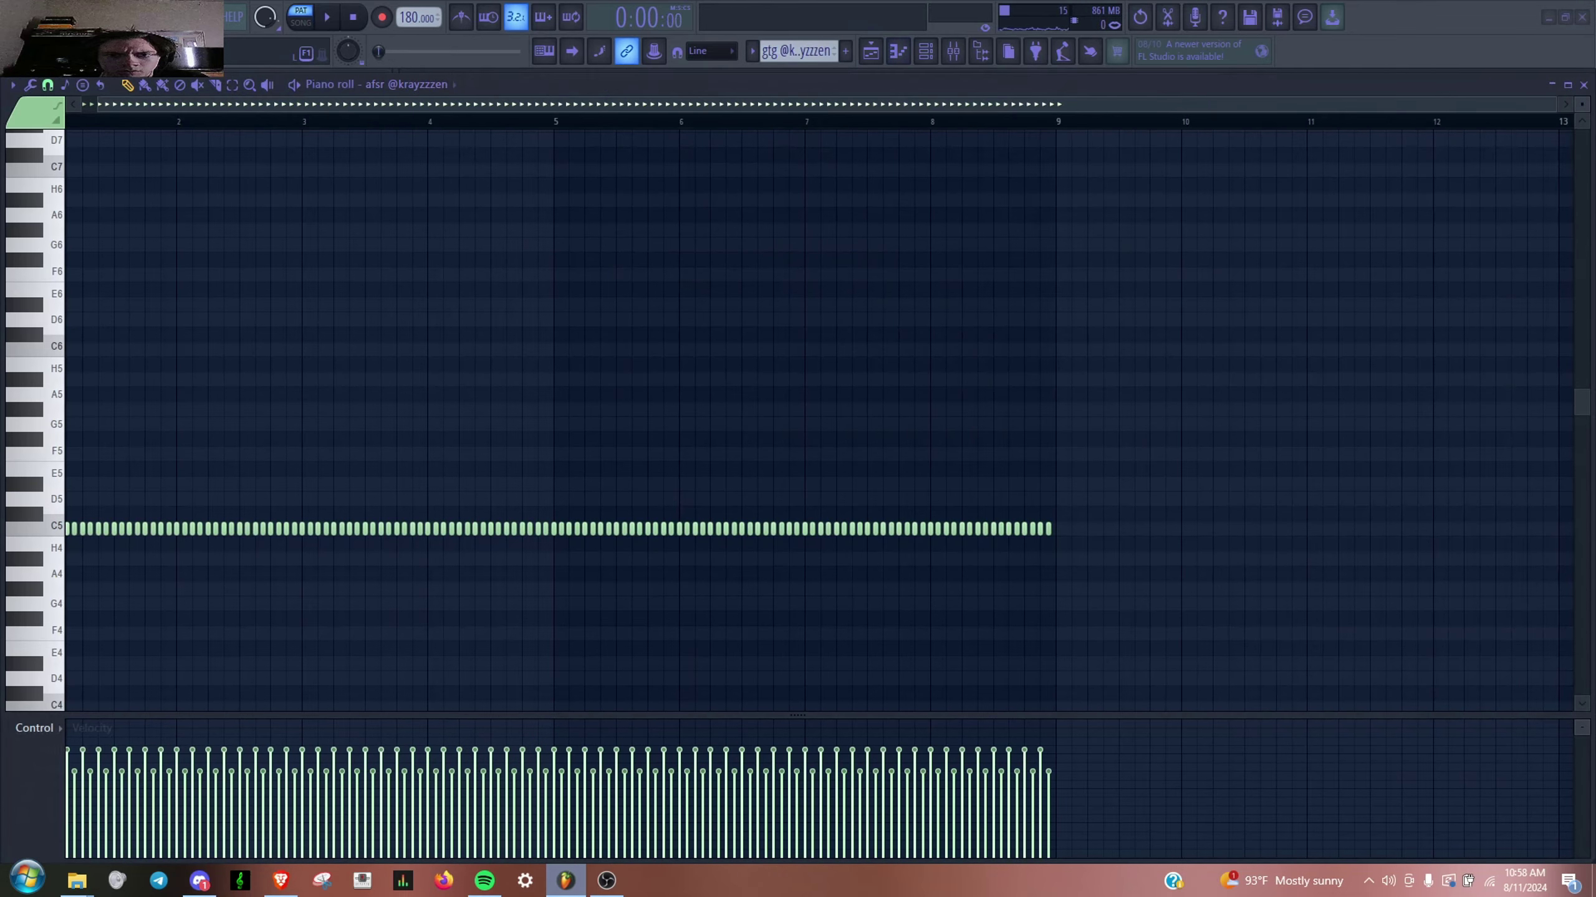
{"action": "key", "text": "space"}
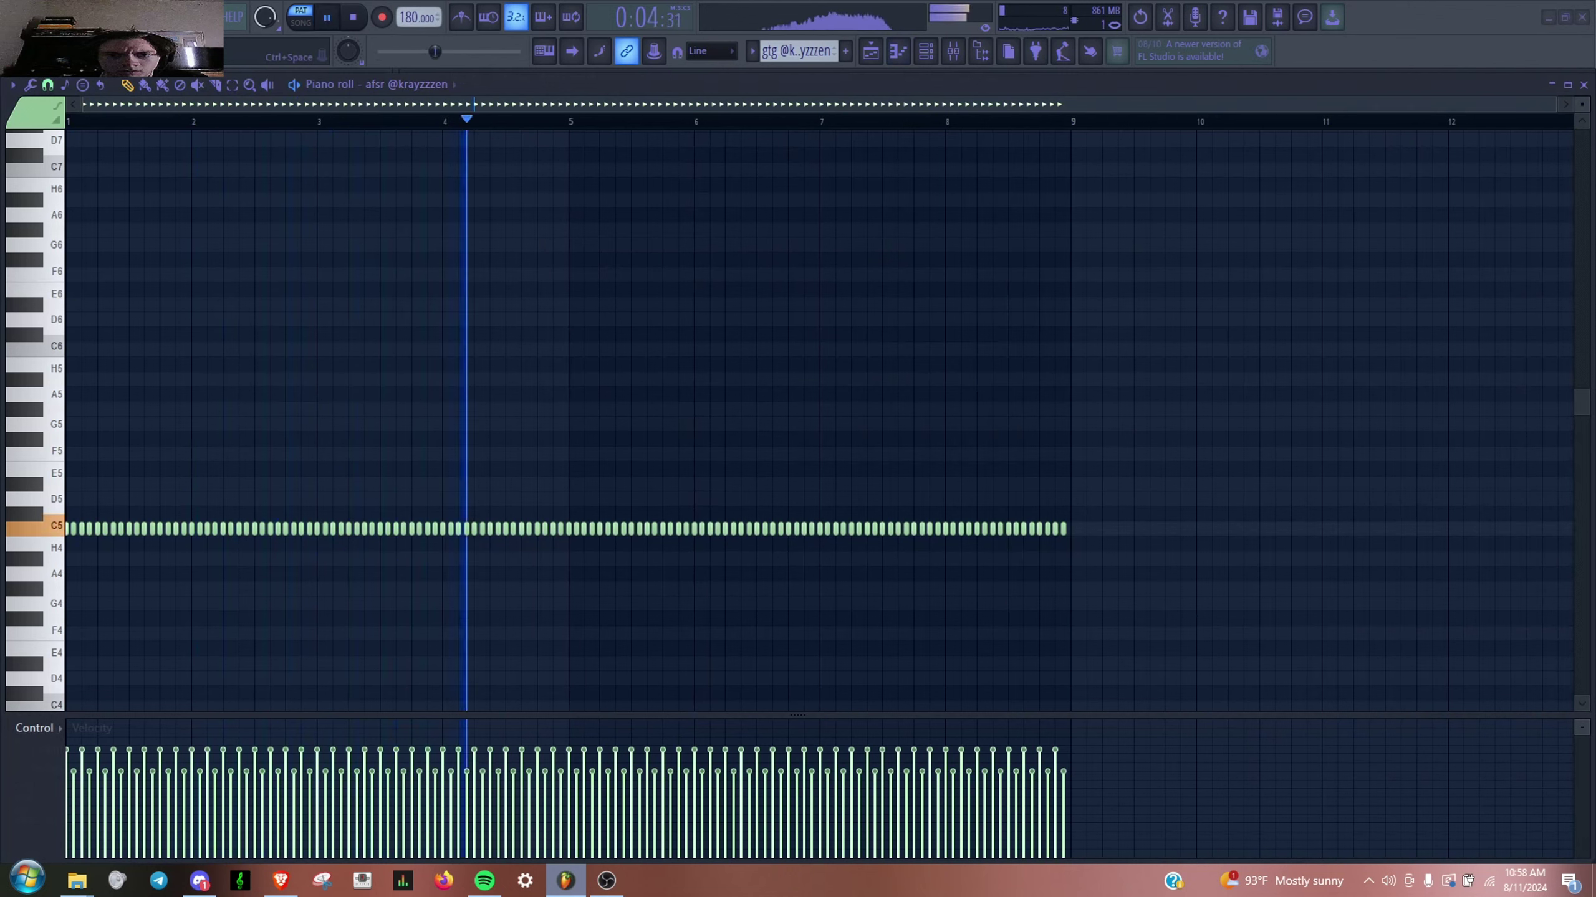
{"action": "key", "text": "space"}
{"action": "left_click", "coordinate": [1583, 84]}
- Select the cRIM pattern and listen to its note rolls in the piano roll
{"action": "left_click", "coordinate": [453, 341]}
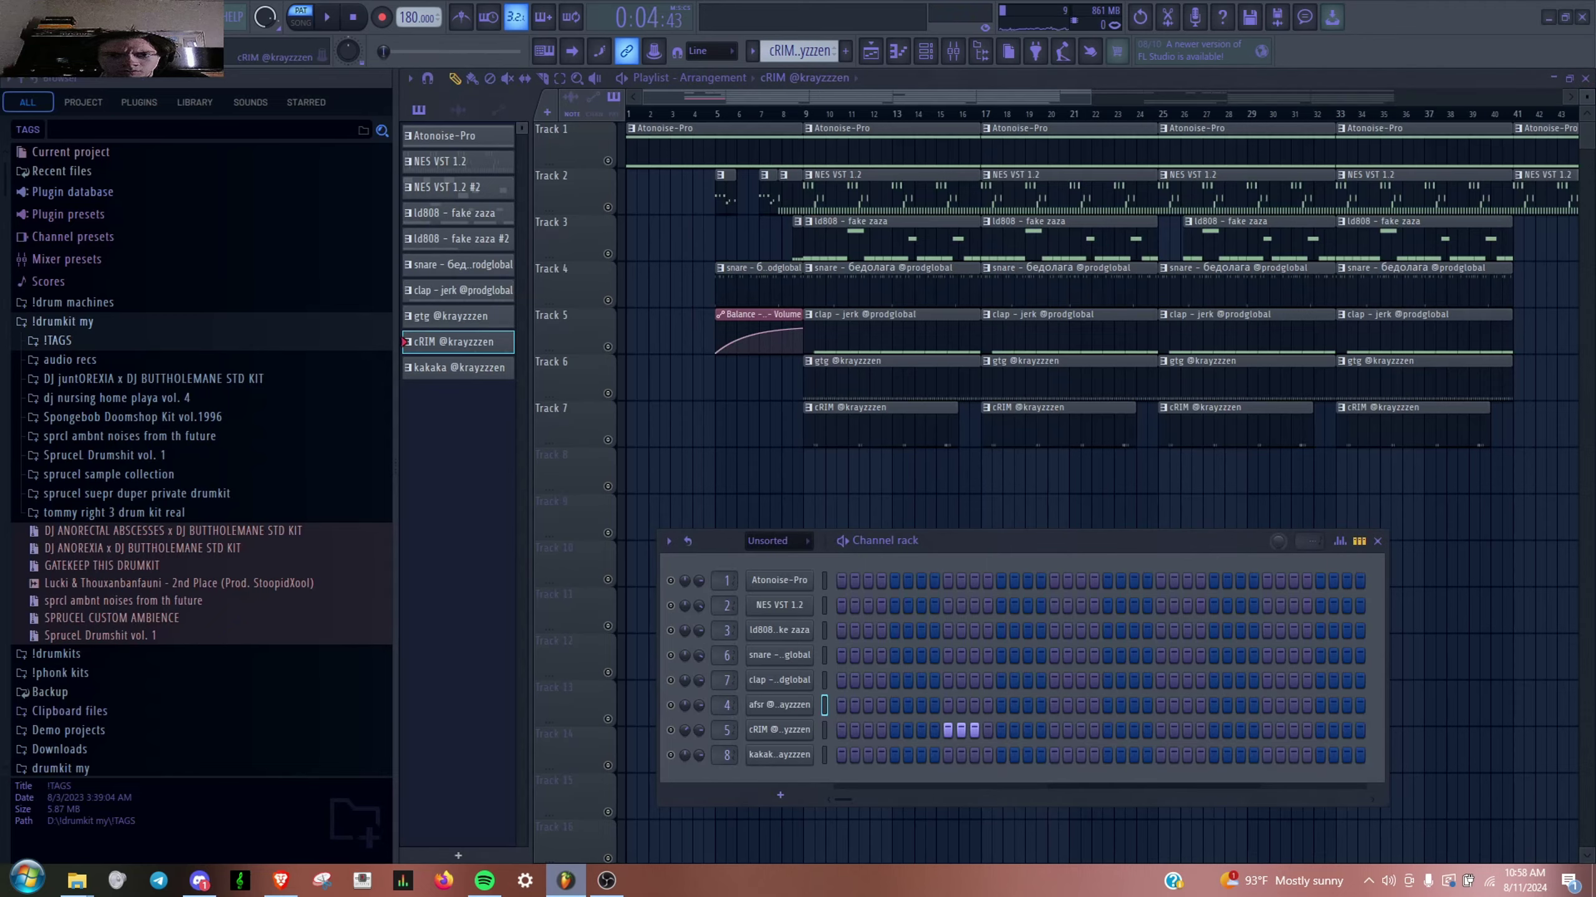
{"action": "key", "text": "F7"}
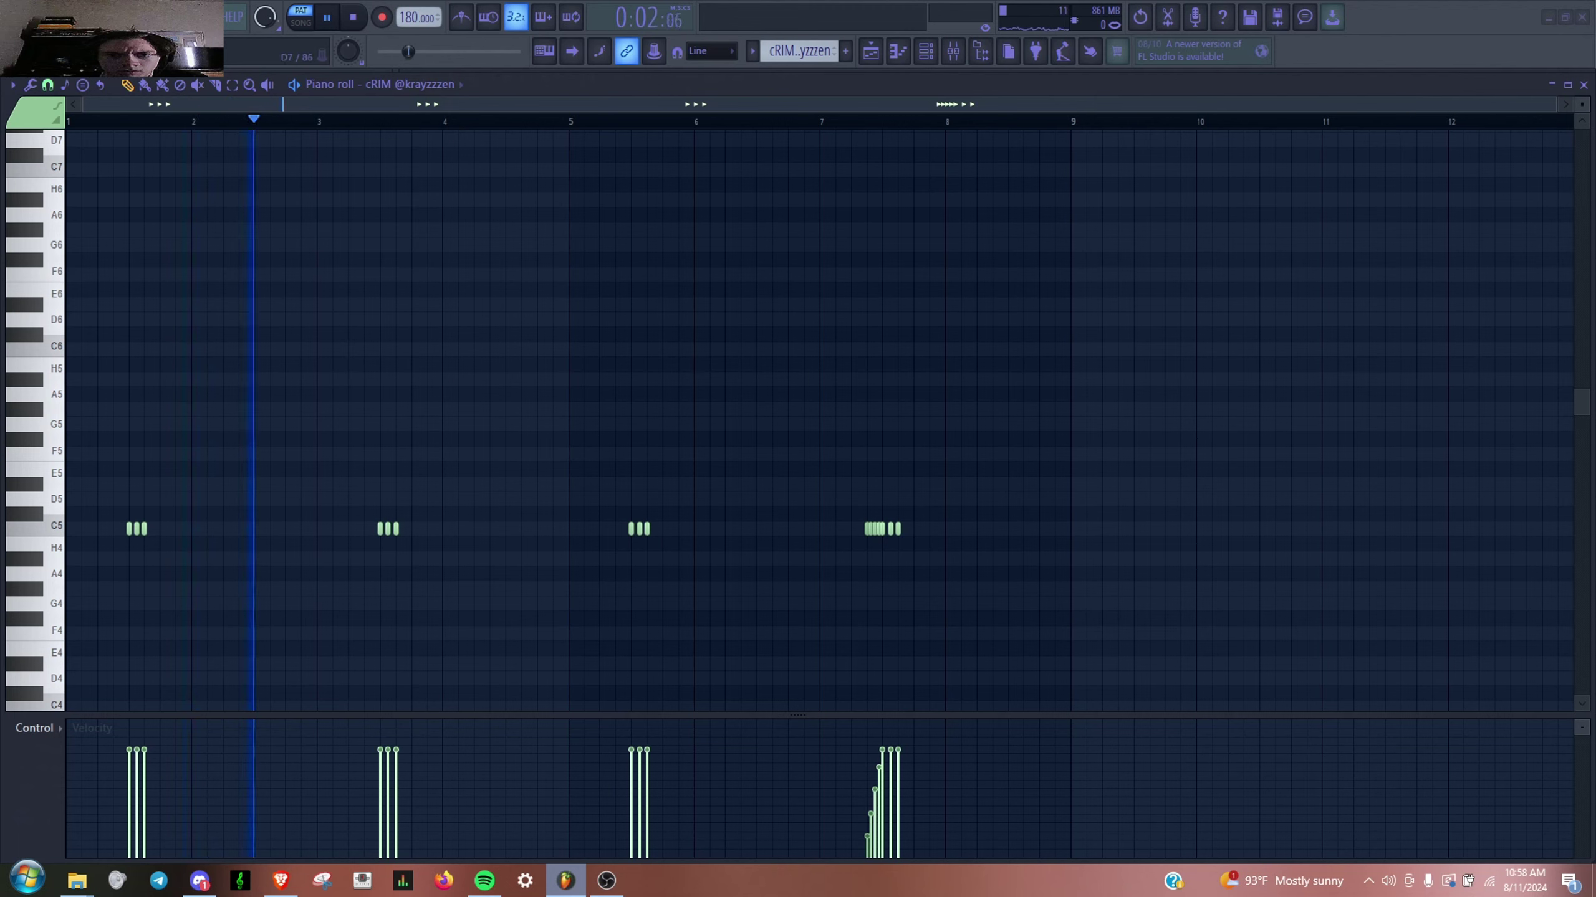
{"action": "left_click", "coordinate": [824, 120]}
{"action": "key", "text": "space"}
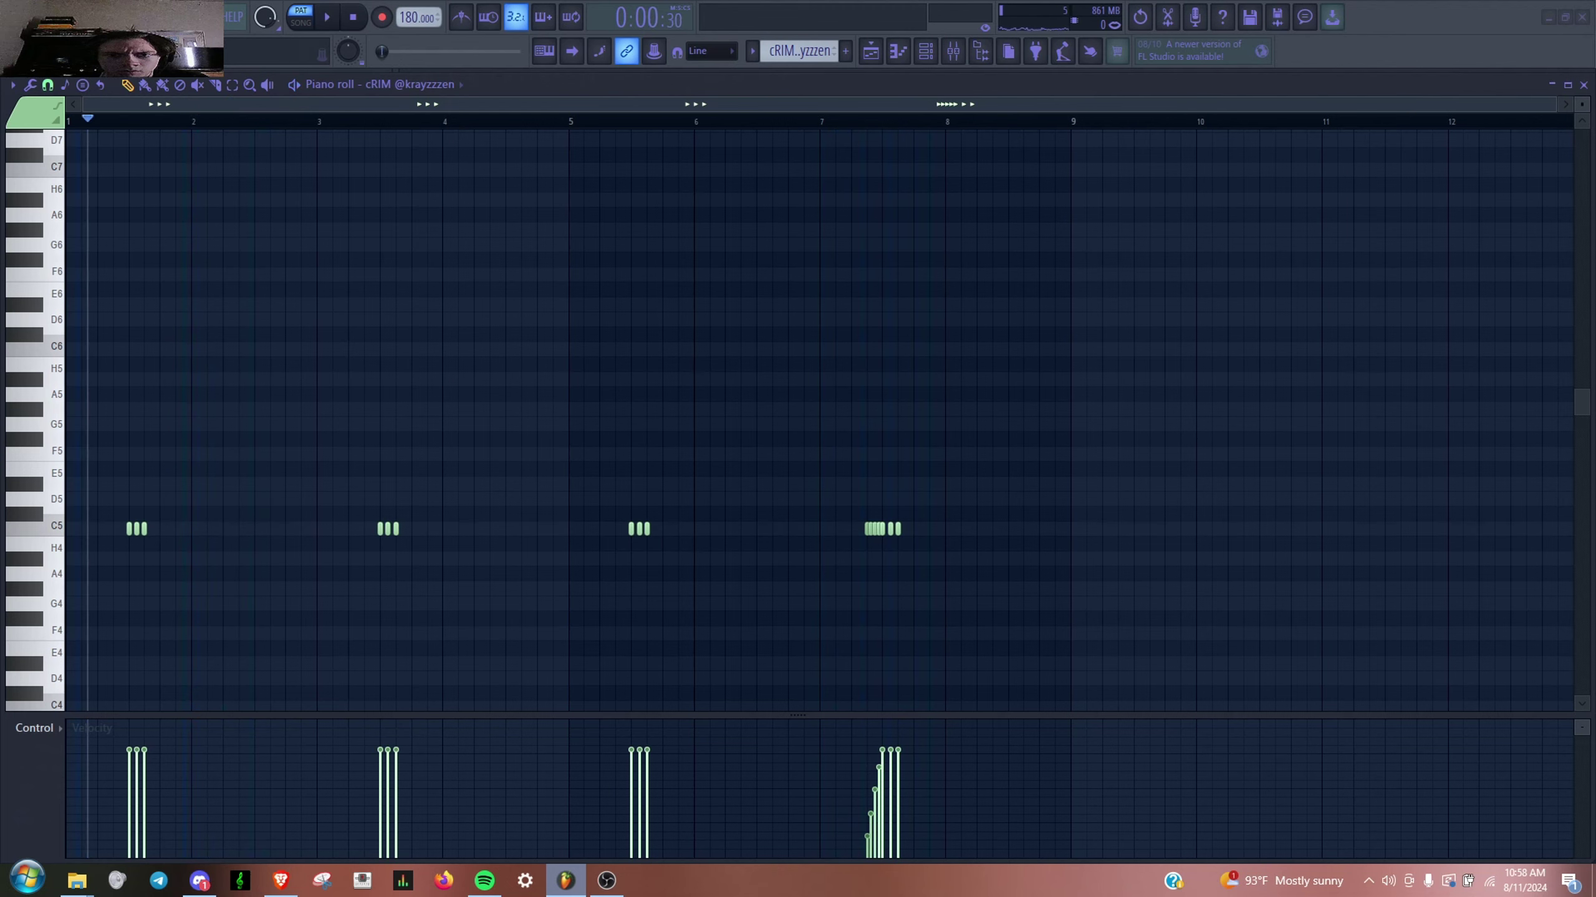
{"action": "key", "text": "F7"}
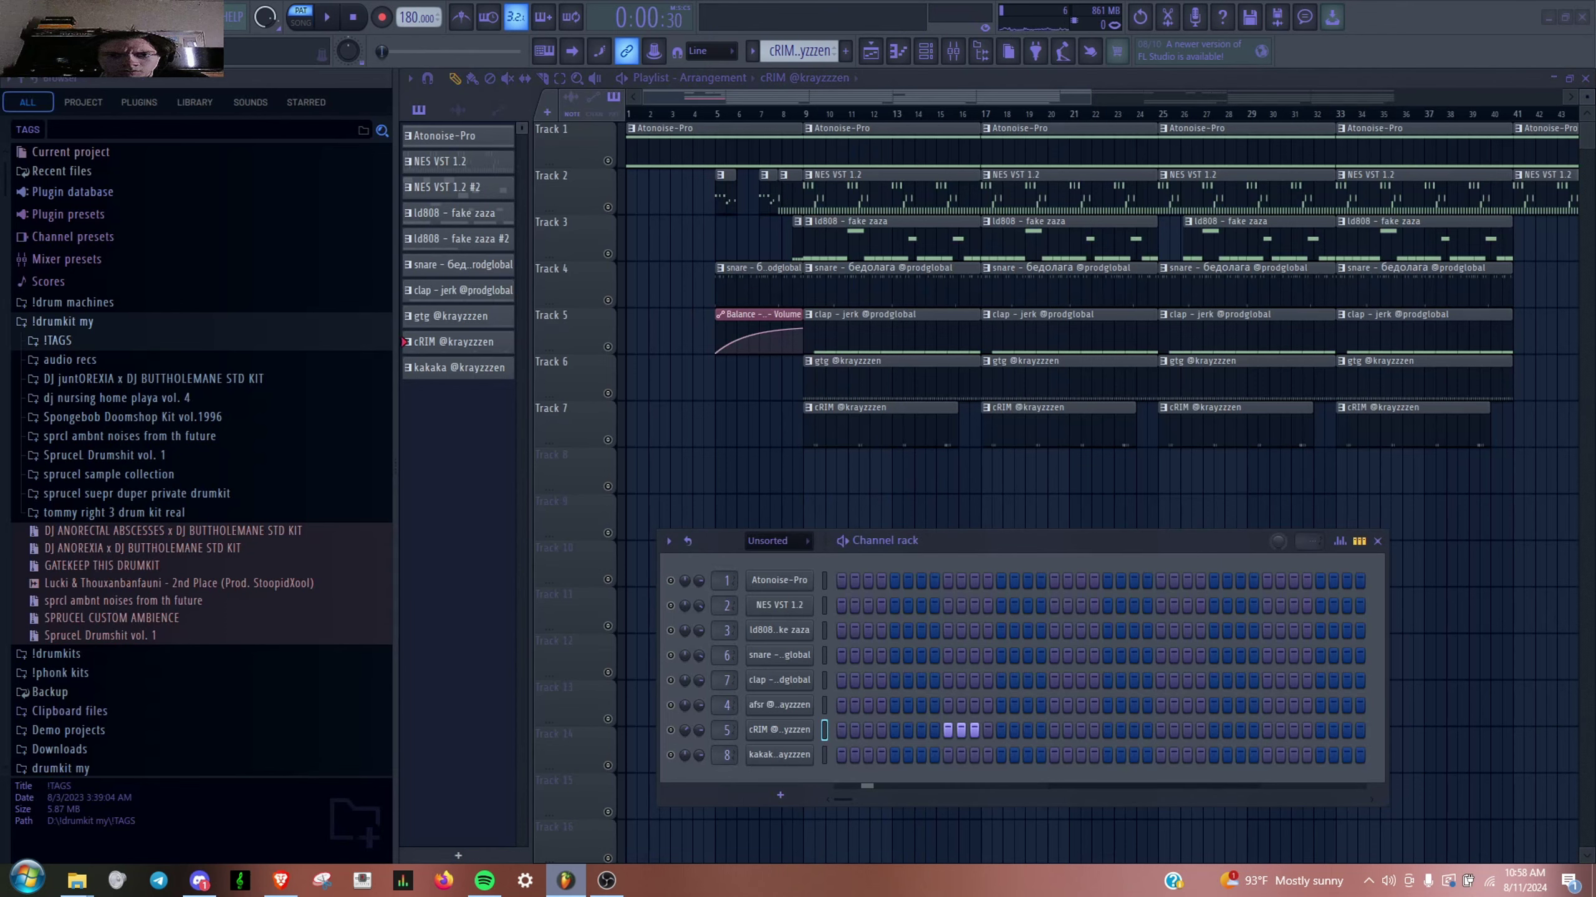
- Play the ld808 - fake zaza bass pattern and its #2 variation in the piano roll
{"action": "double_click", "coordinate": [816, 236]}
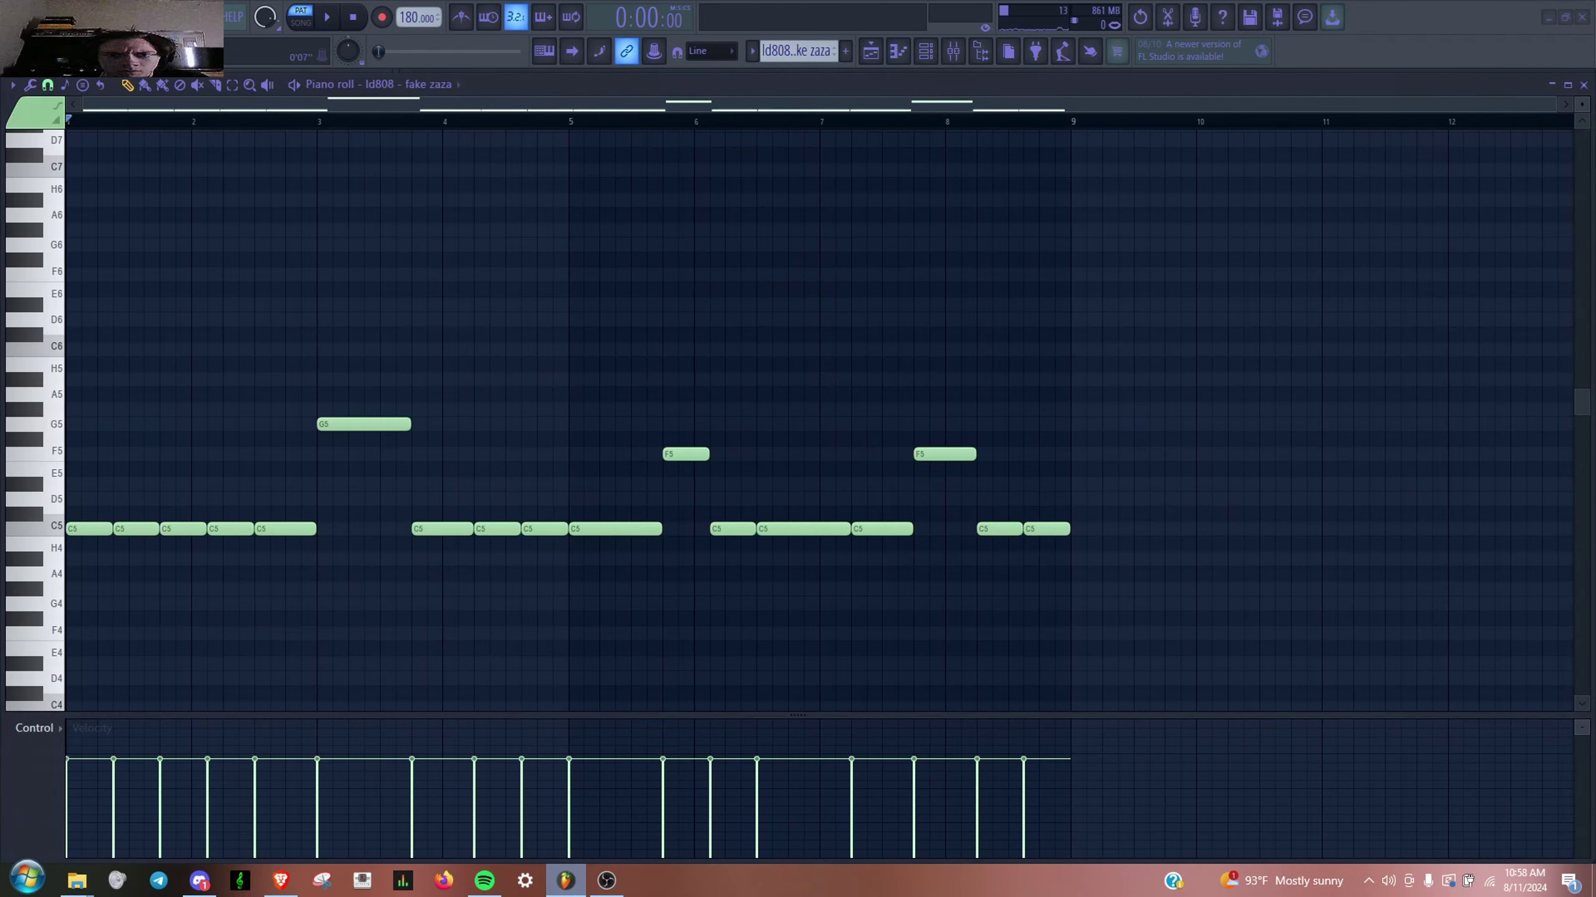
{"action": "key", "text": "space"}
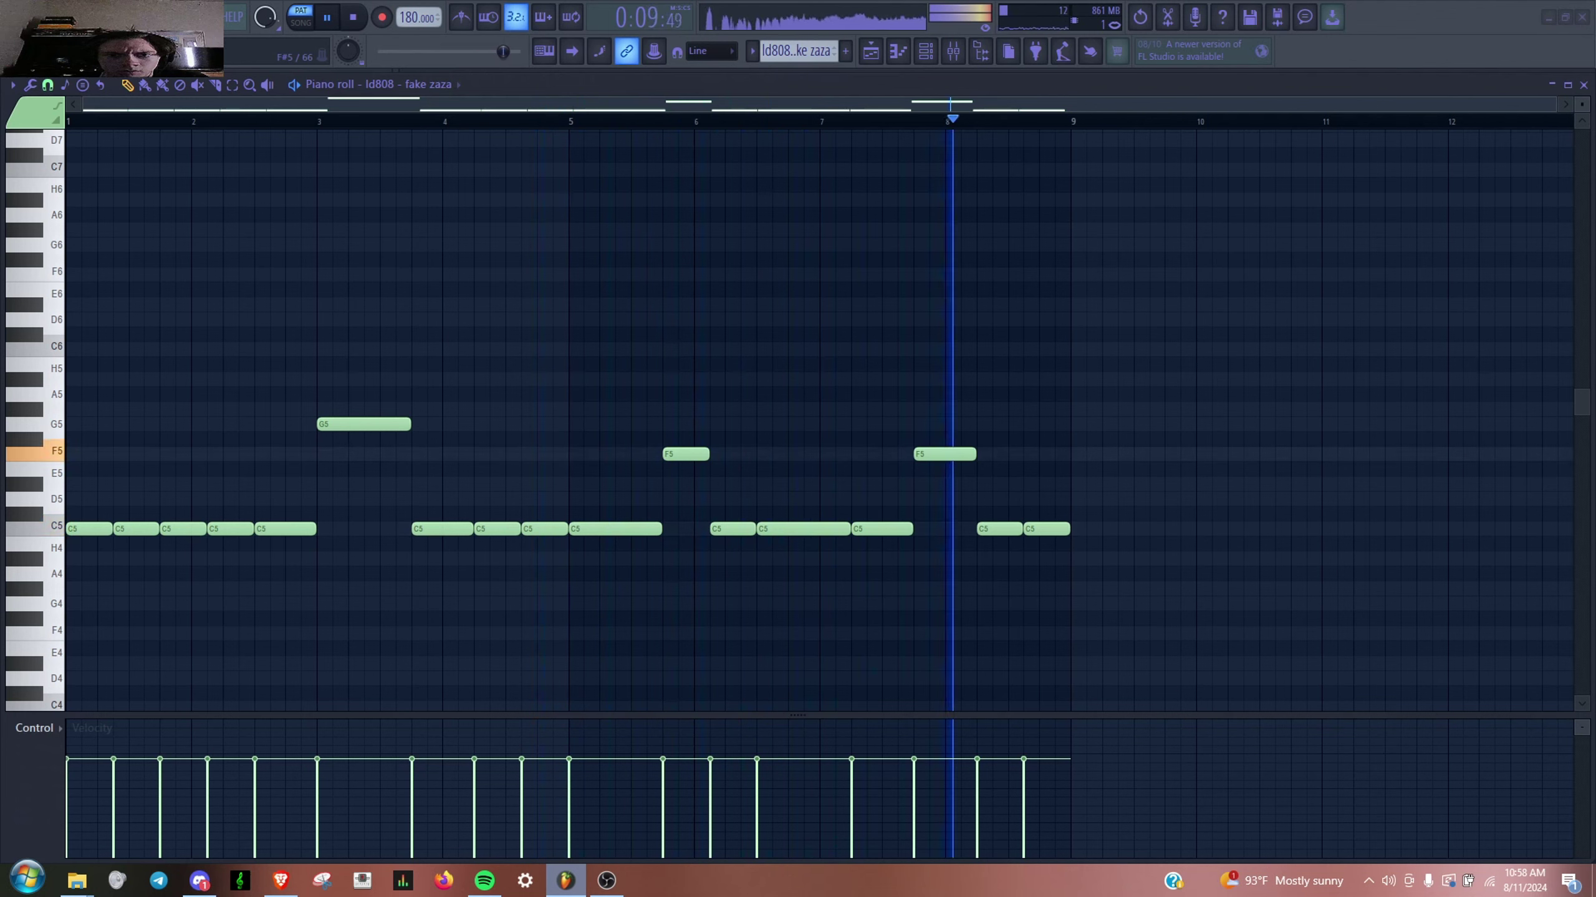
{"action": "key", "text": "space"}
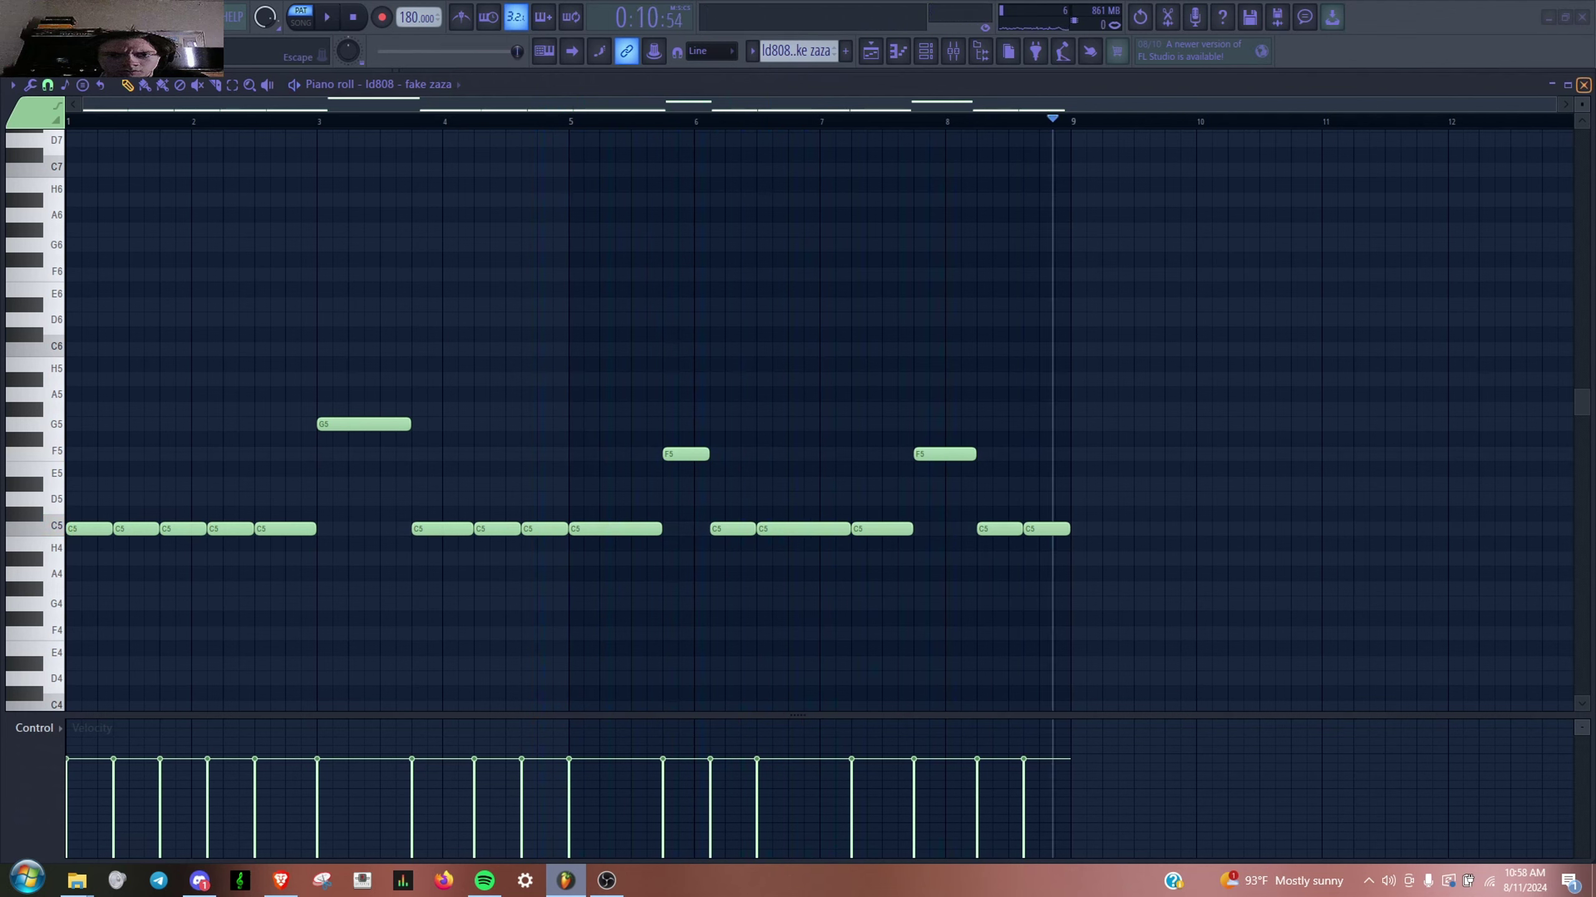
{"action": "key", "text": "F7"}
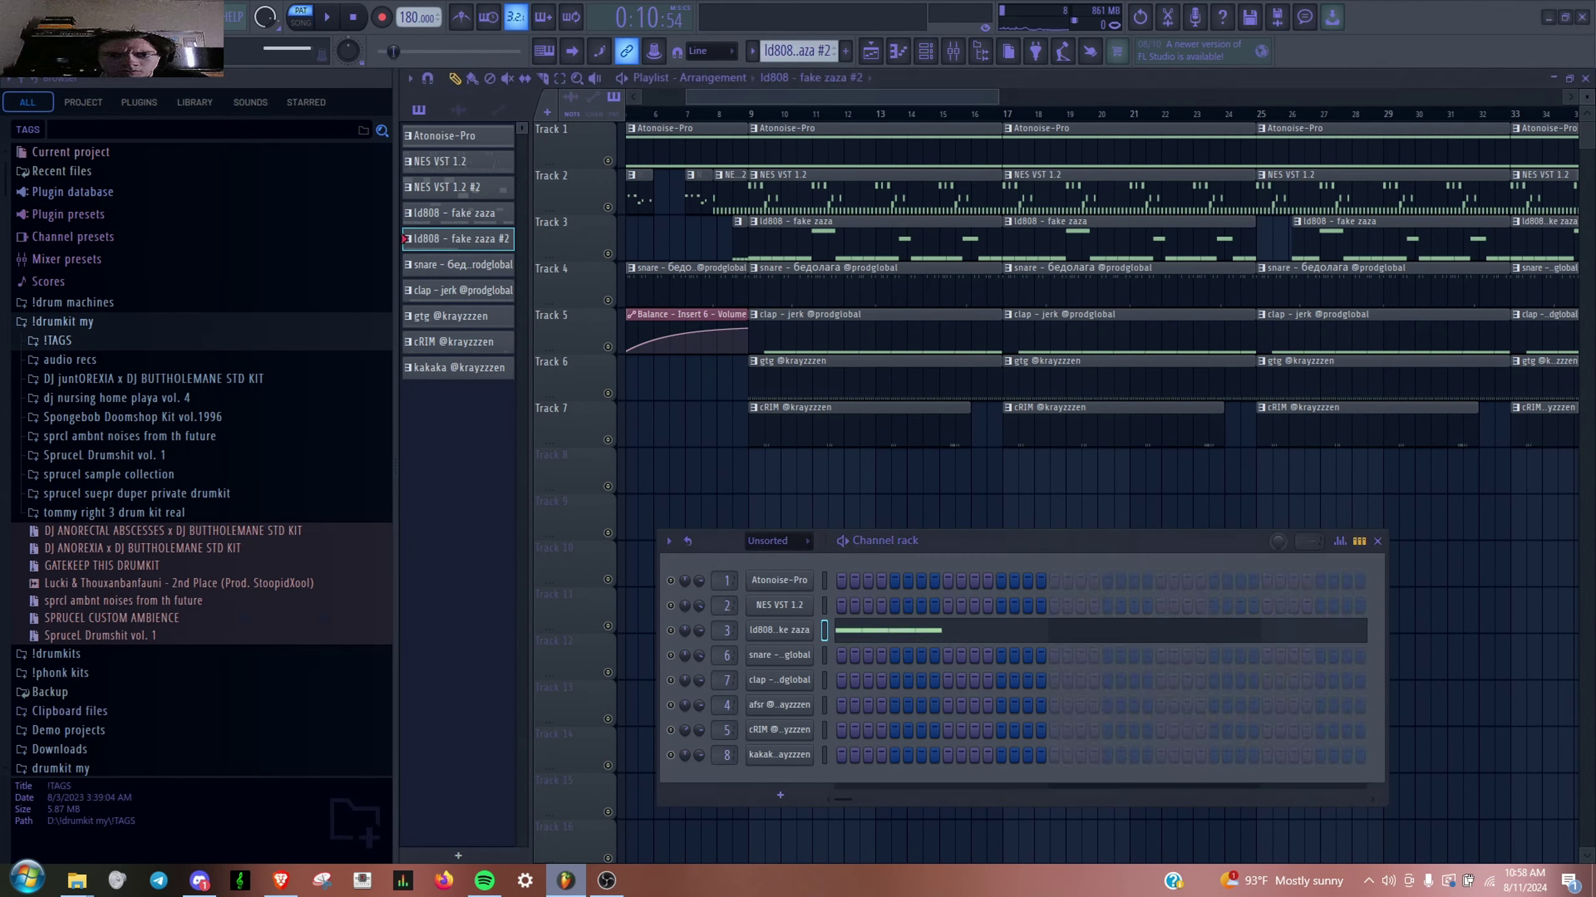
{"action": "key", "text": "F7"}
{"action": "key", "text": "space"}
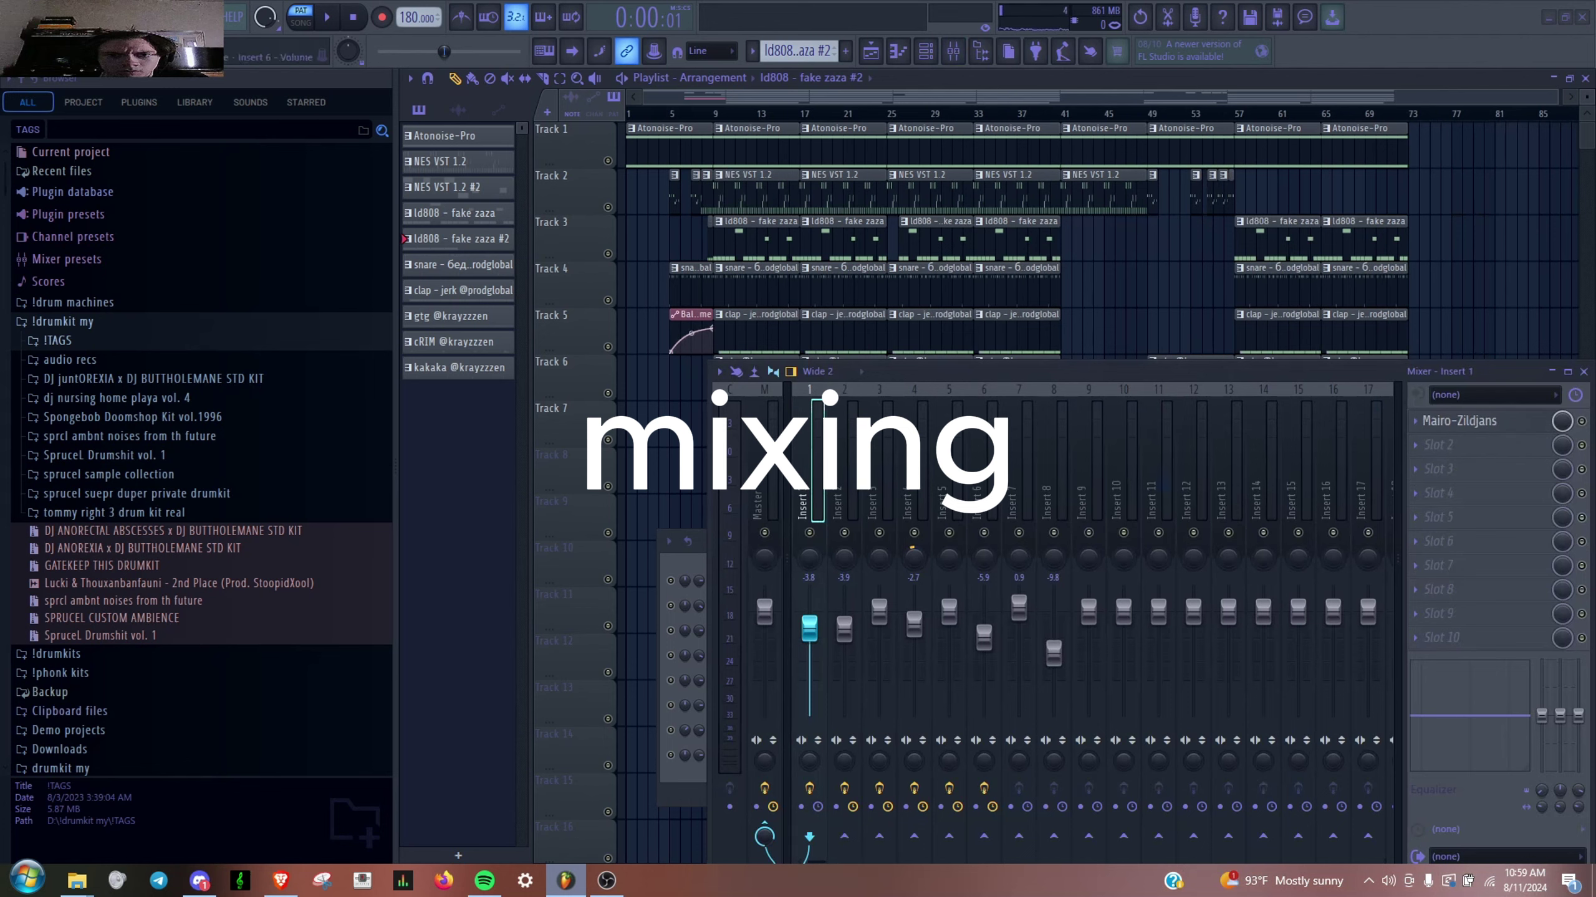
- Play the Atonoise-Pro pattern and show the Mairo-Zildjans effect of mixer Insert 1
{"action": "key", "text": "space"}
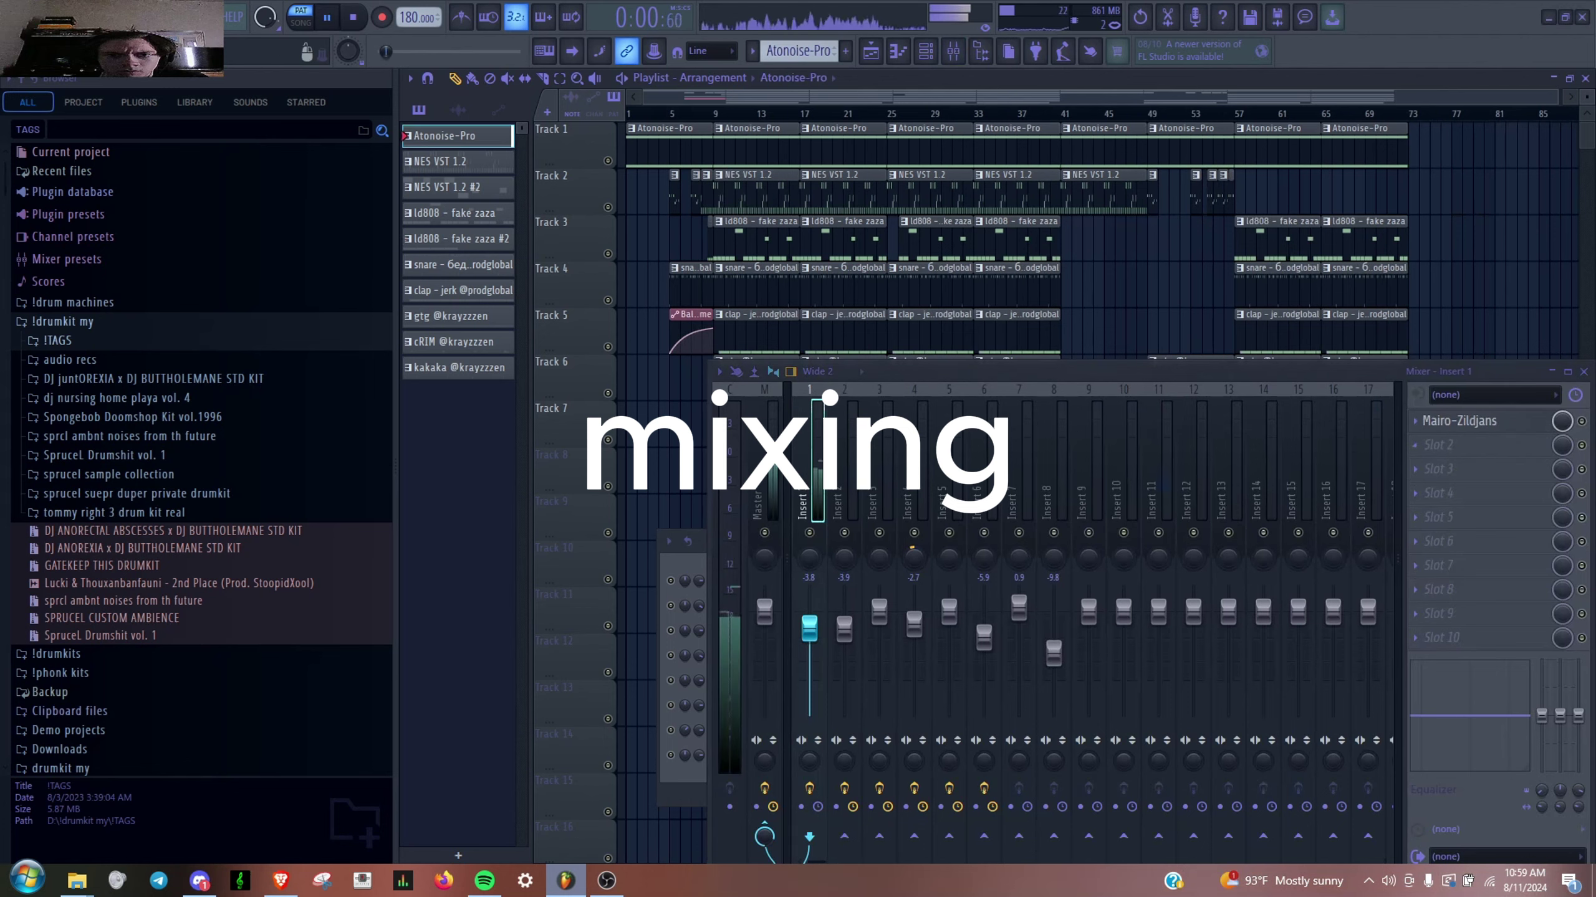
{"action": "left_click_drag", "start_coordinate": [345, 173], "coordinate": [425, 236]}
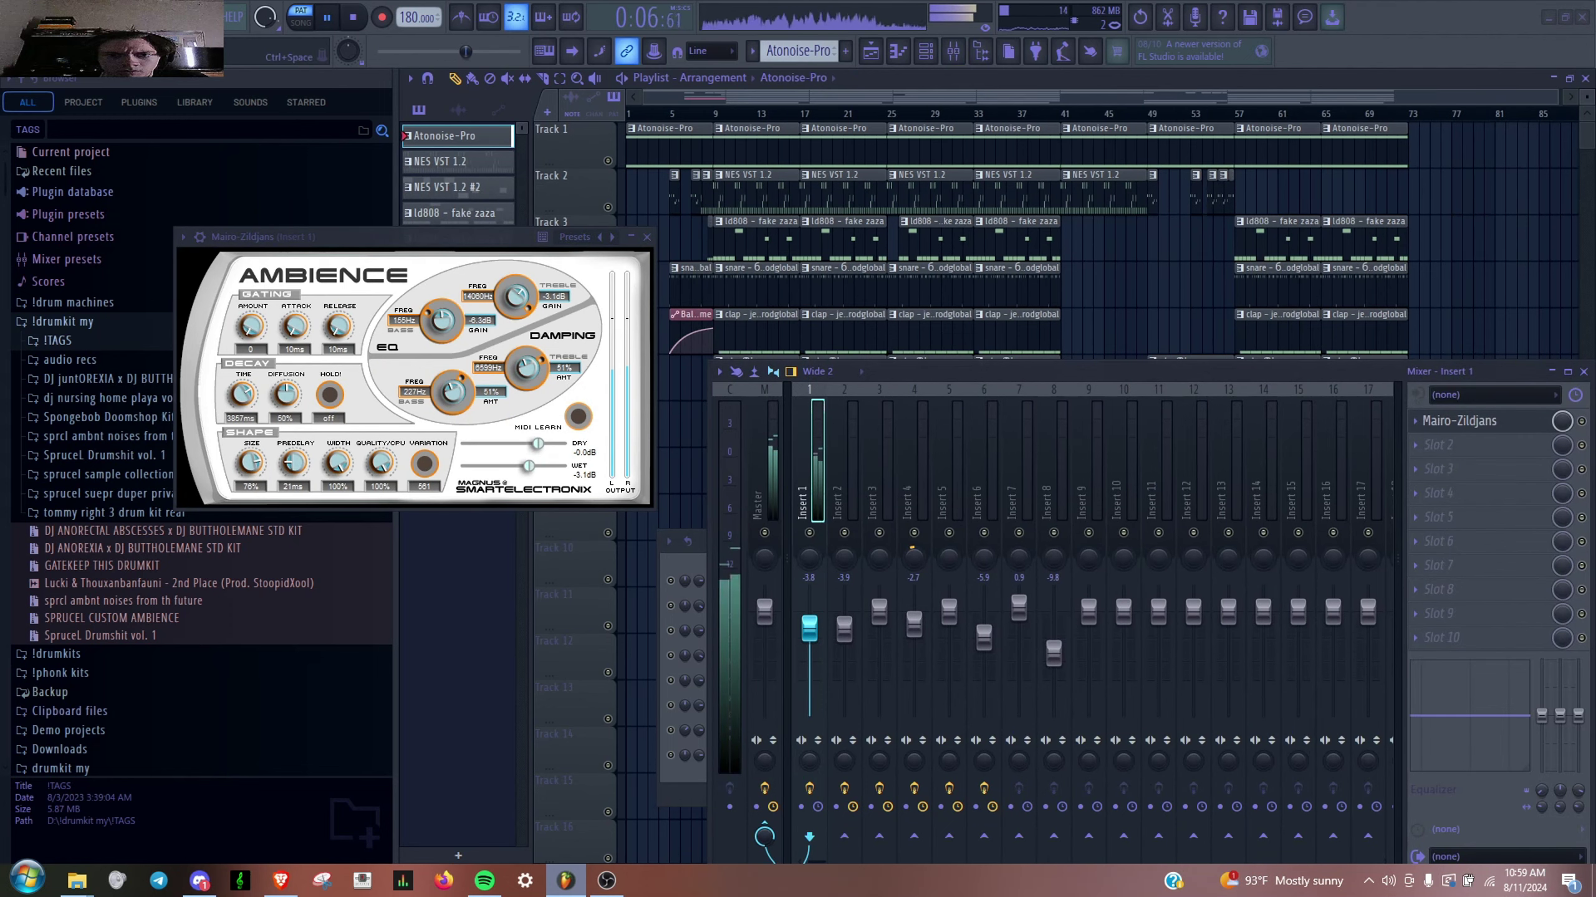
- Play the NES VST 1.2 pattern with the mixer in use and close its piano roll
{"action": "left_click", "coordinate": [457, 161]}
{"action": "key", "text": "F7"}
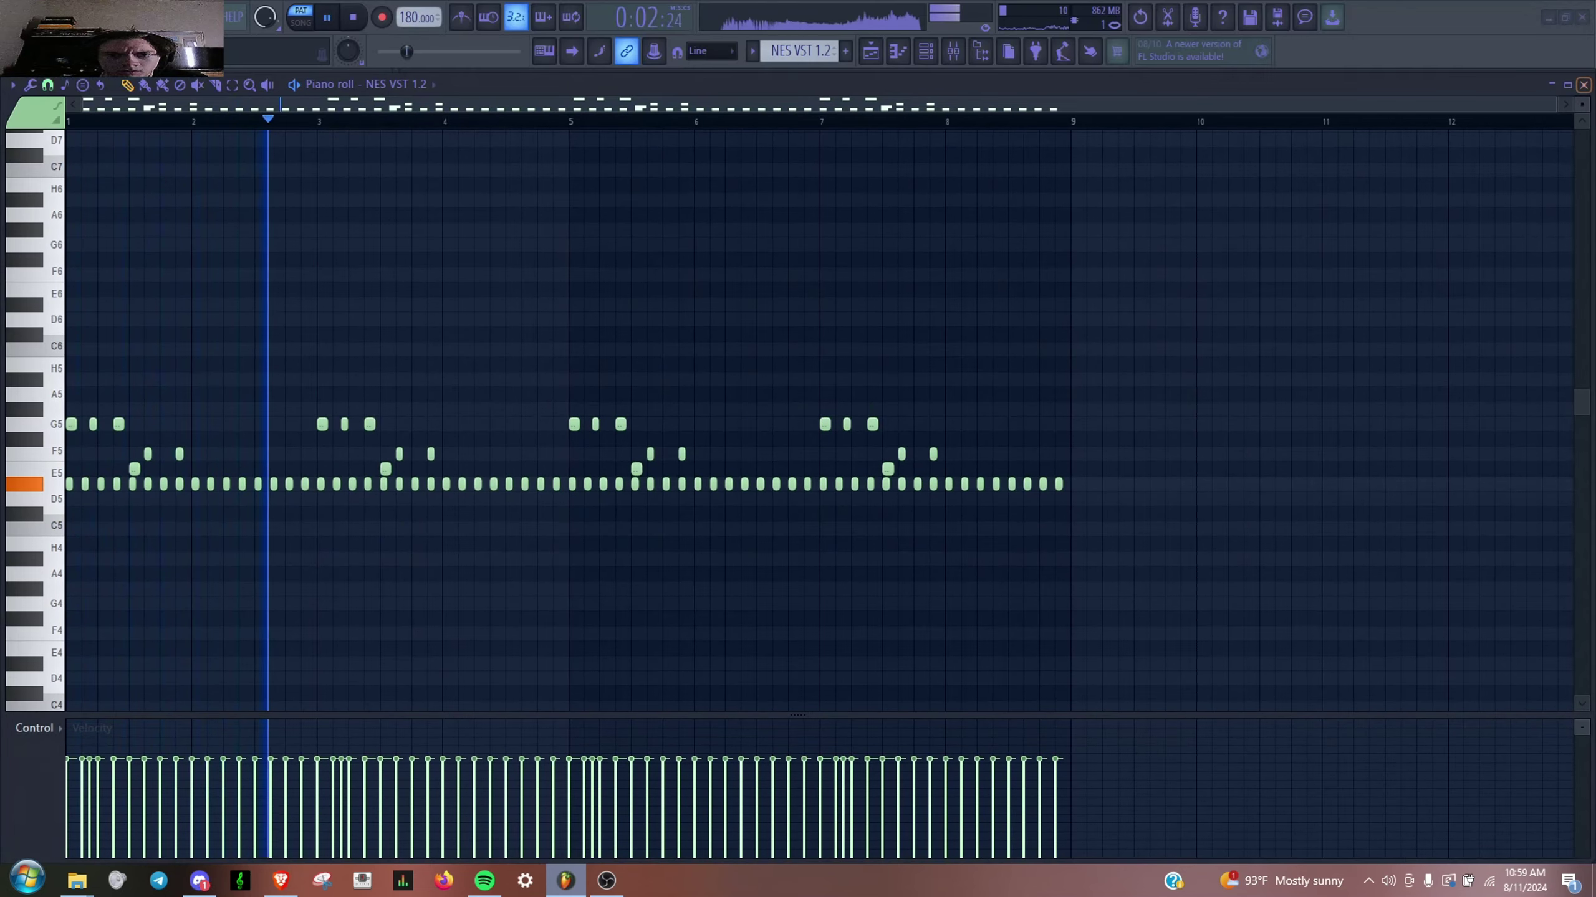
{"action": "key", "text": "Escape"}
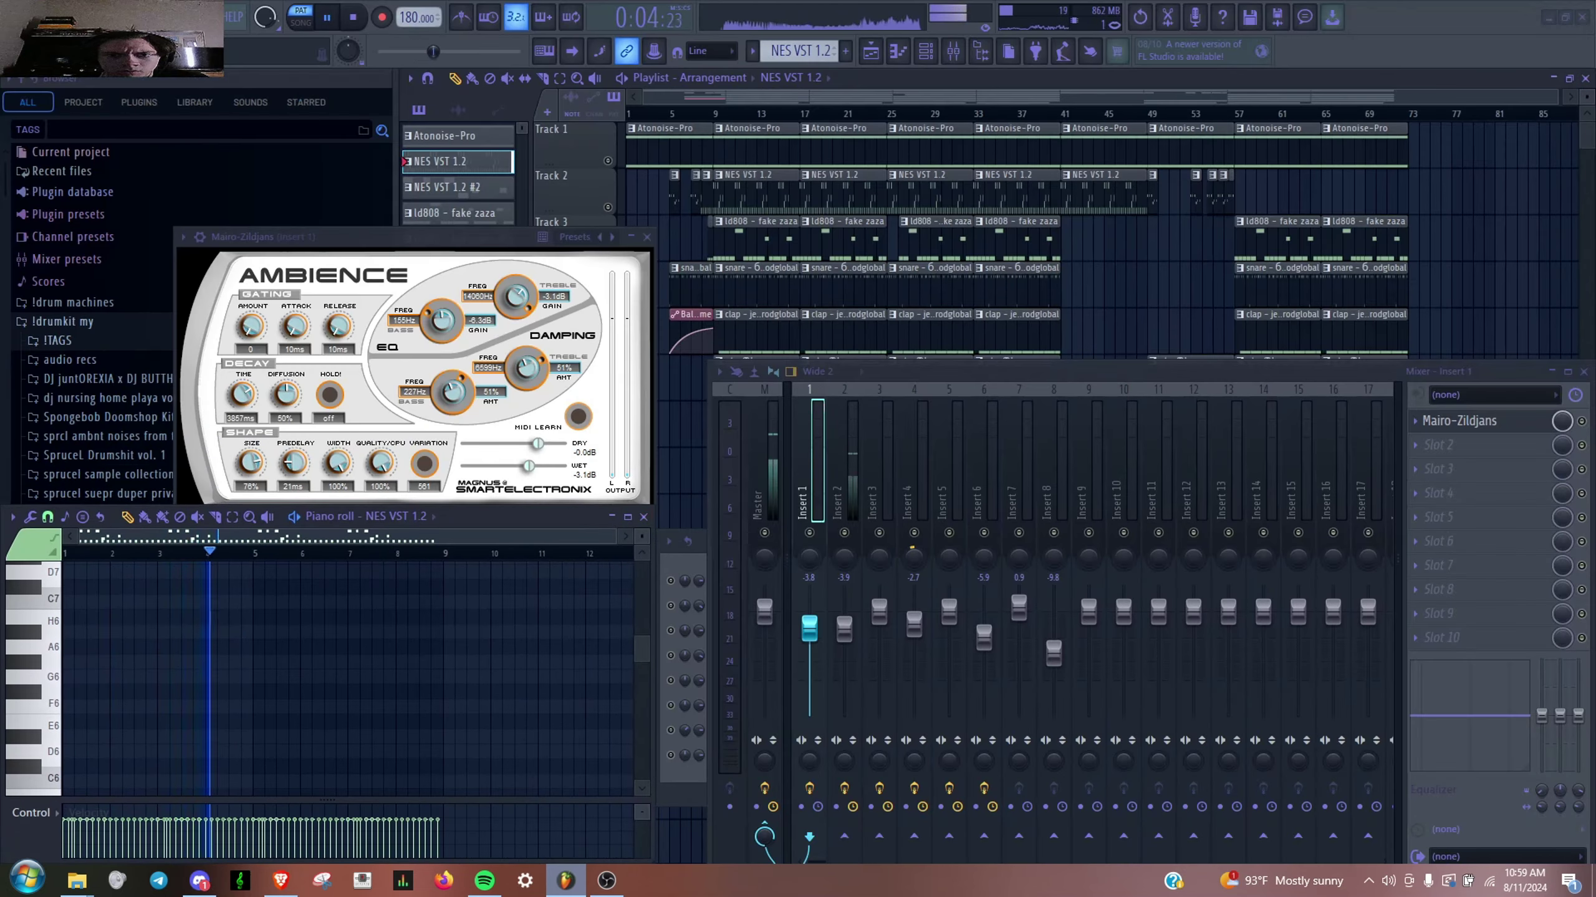
{"action": "key", "text": "Escape"}
- Inspect the 20Hz + 18kHz cut and Fruity parametric EQ 2 effects on mixer Insert 2
{"action": "left_click", "coordinate": [844, 490]}
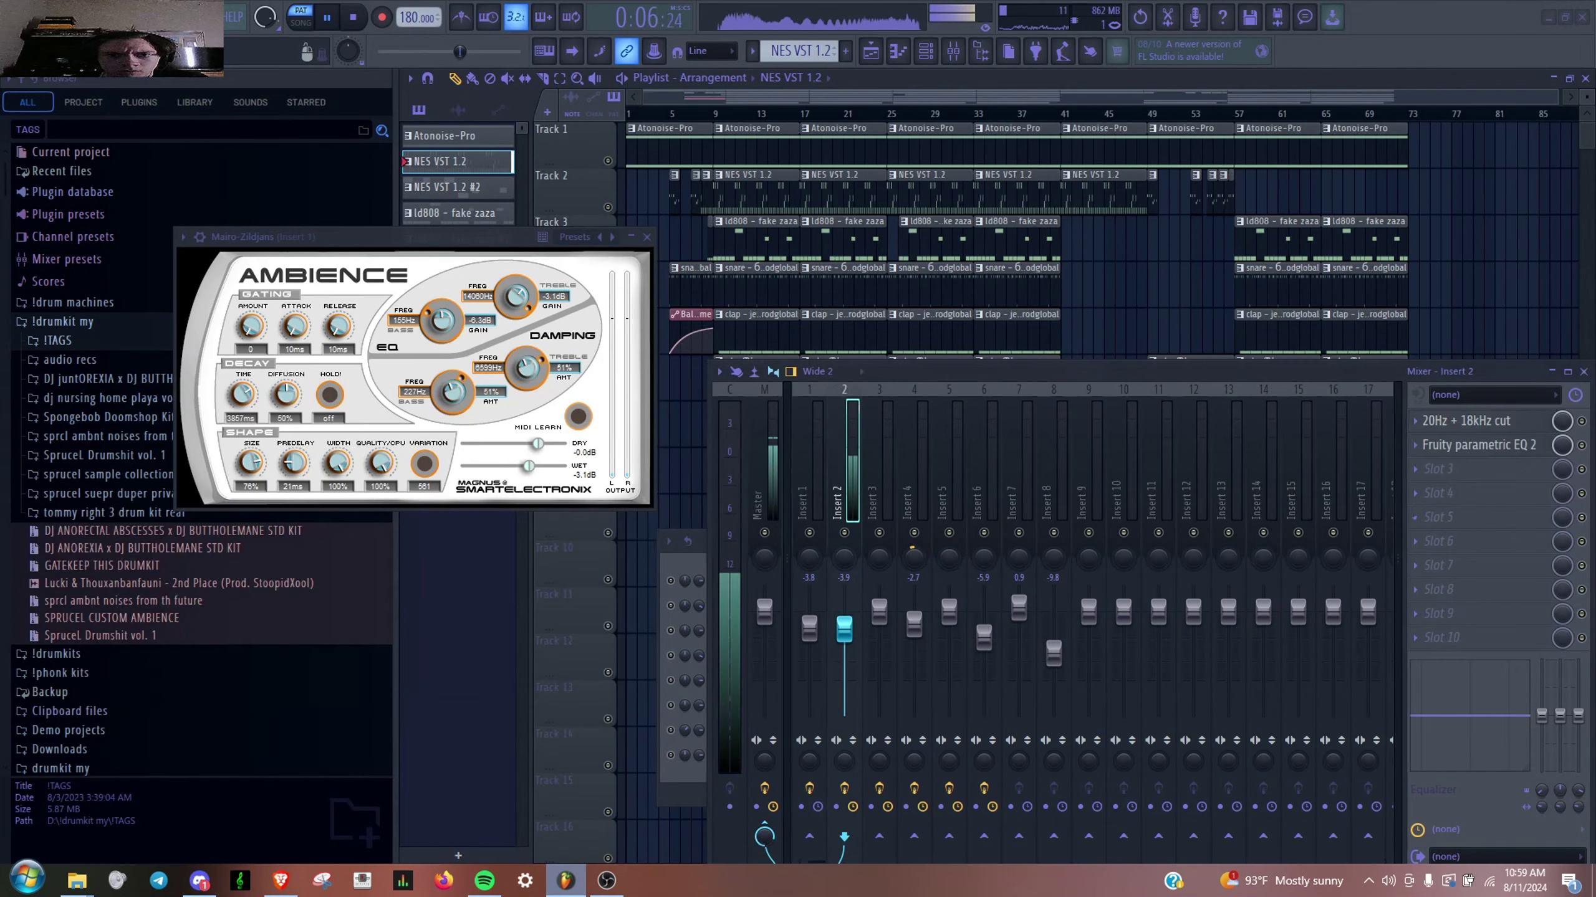
{"action": "left_click", "coordinate": [1465, 420]}
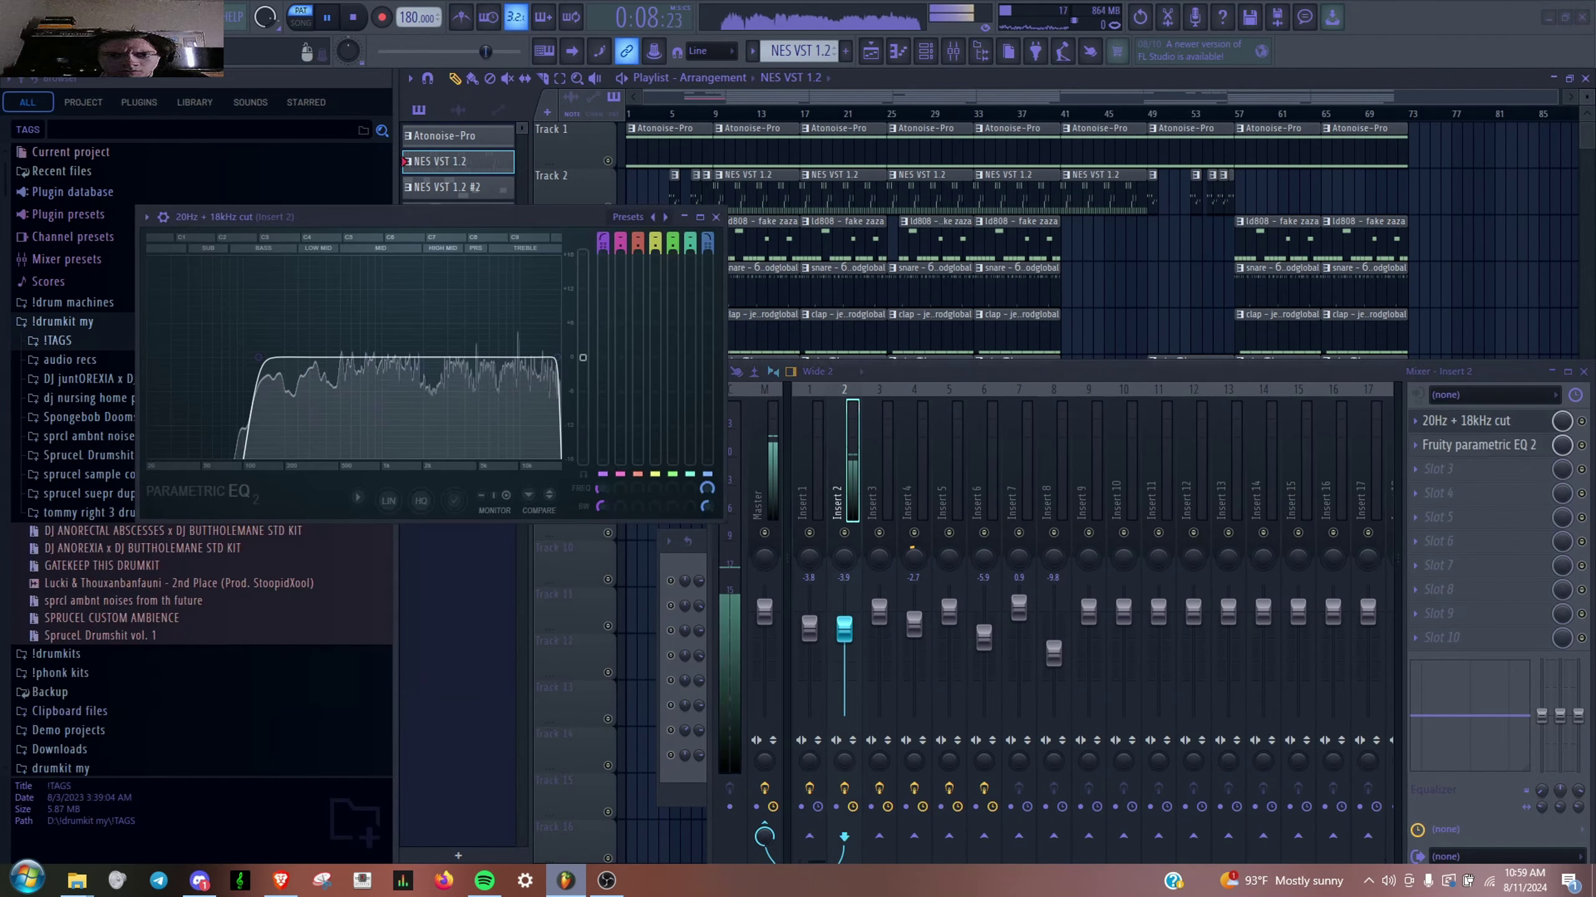
{"action": "left_click", "coordinate": [1465, 421]}
{"action": "left_click", "coordinate": [1478, 444]}
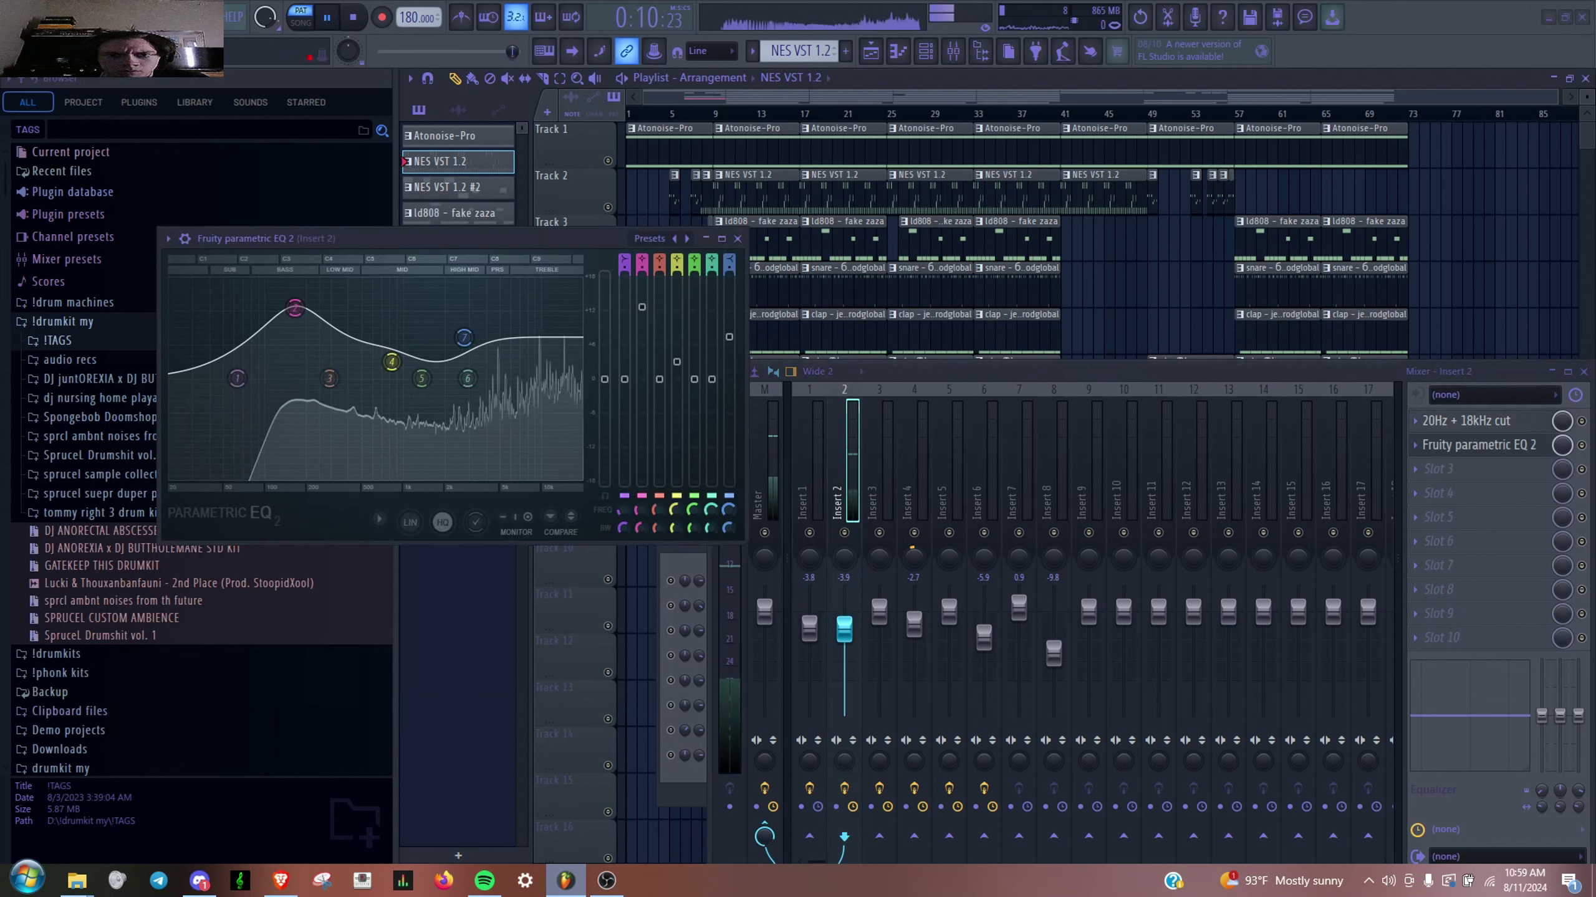
{"action": "left_click", "coordinate": [1478, 444]}
{"action": "key", "text": "Escape"}
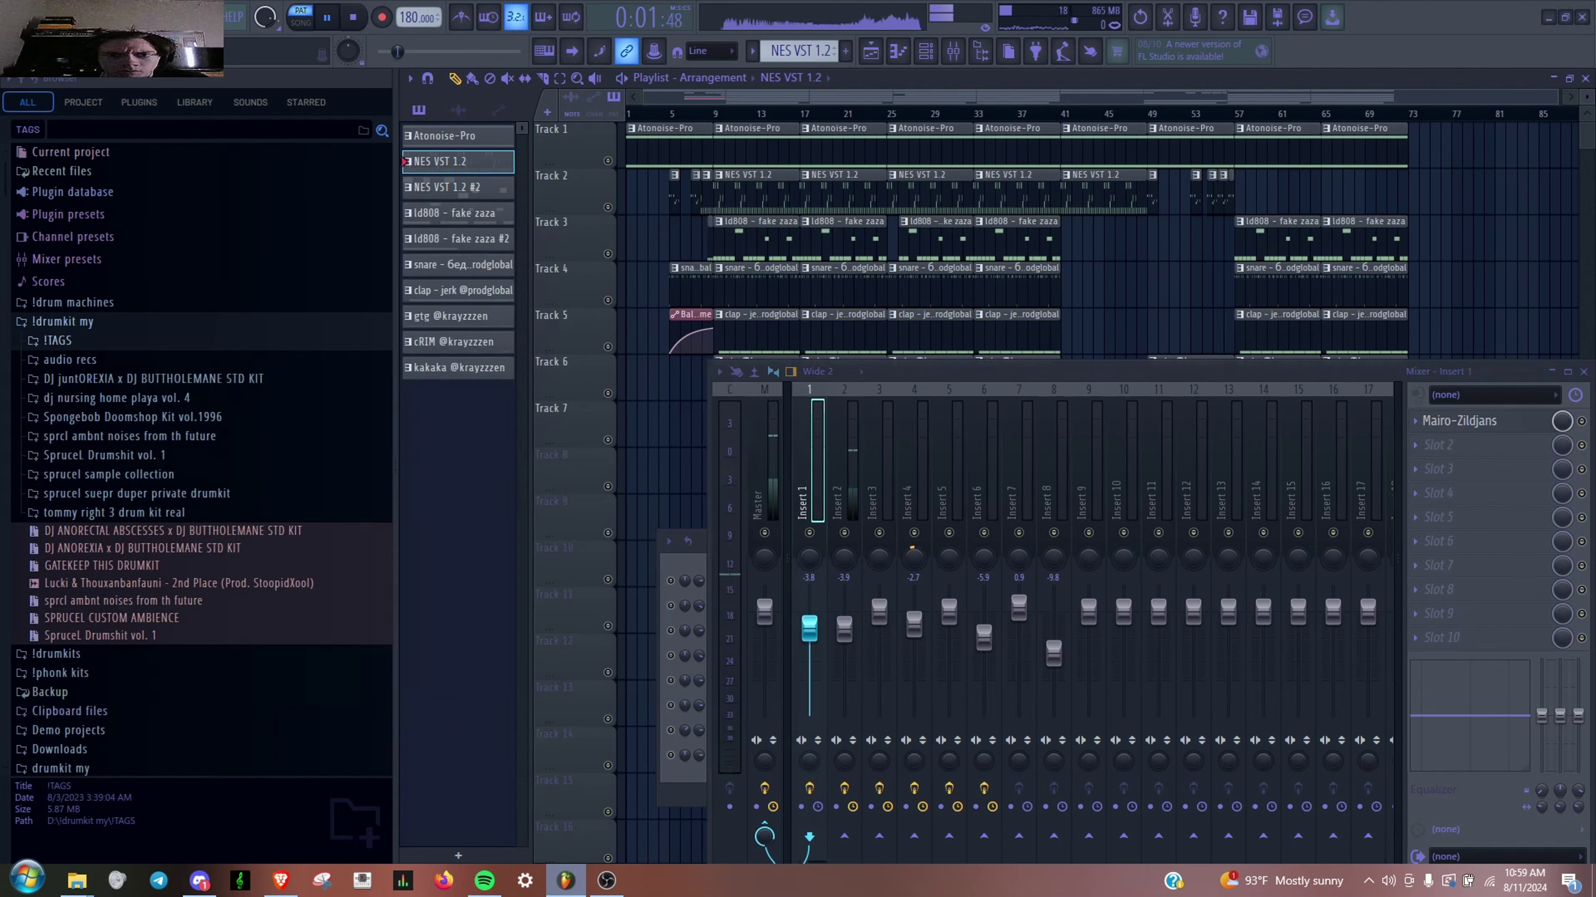
- Inspect the Fruity parametric EQ 2, Effector, Spreader and second EQ effects on mixer Insert 3 while the ld808 - fake zaza pattern plays
{"action": "left_click", "coordinate": [879, 490]}
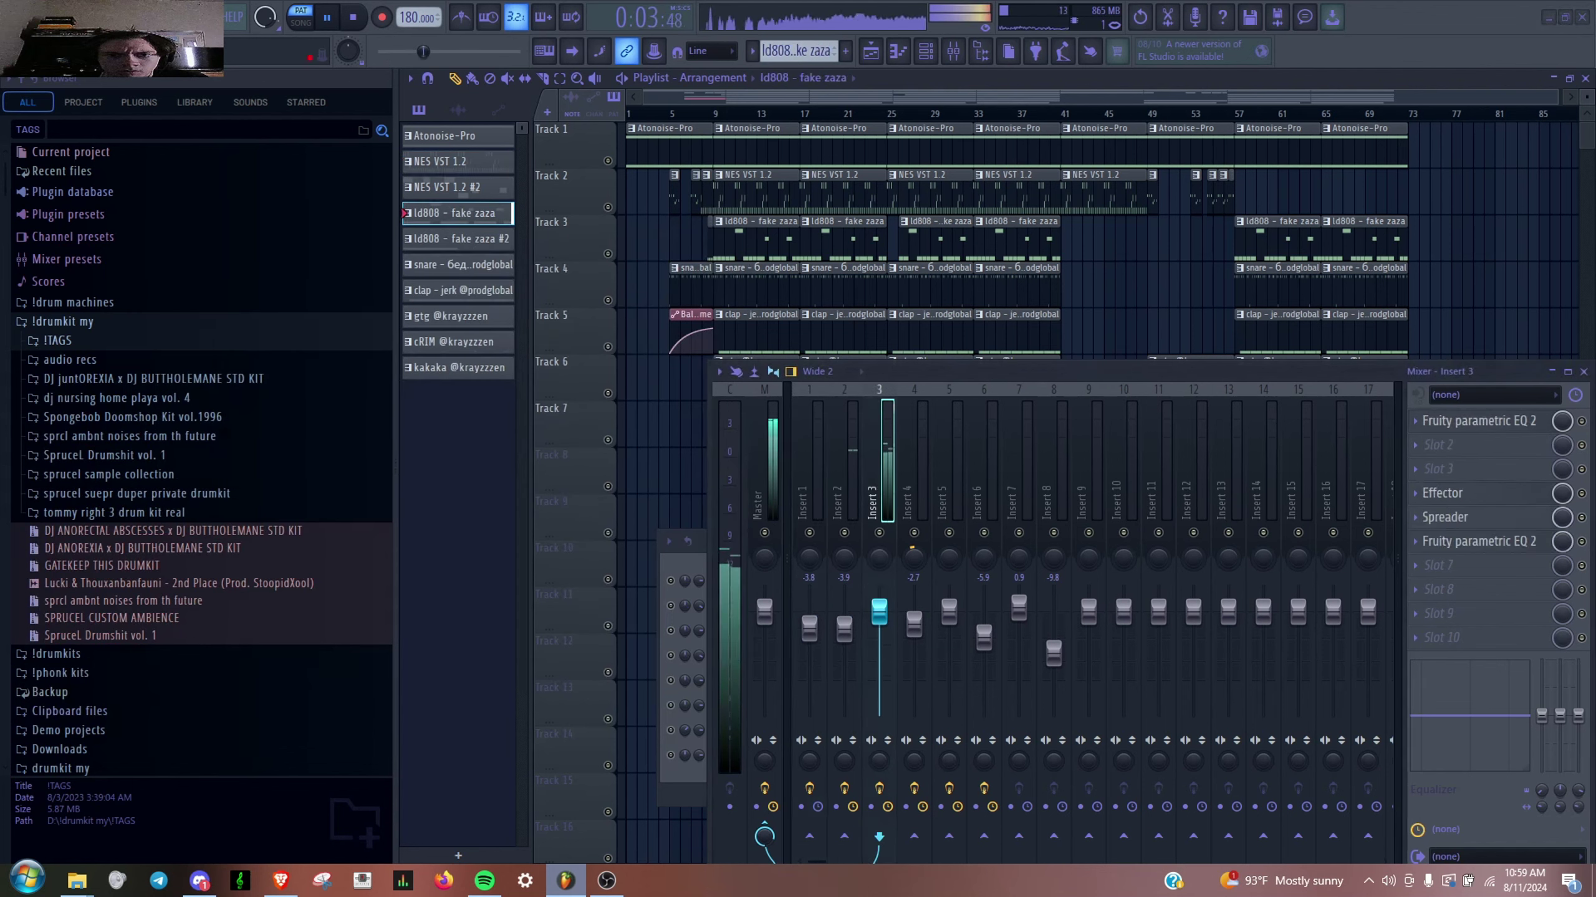
{"action": "left_click", "coordinate": [1478, 420]}
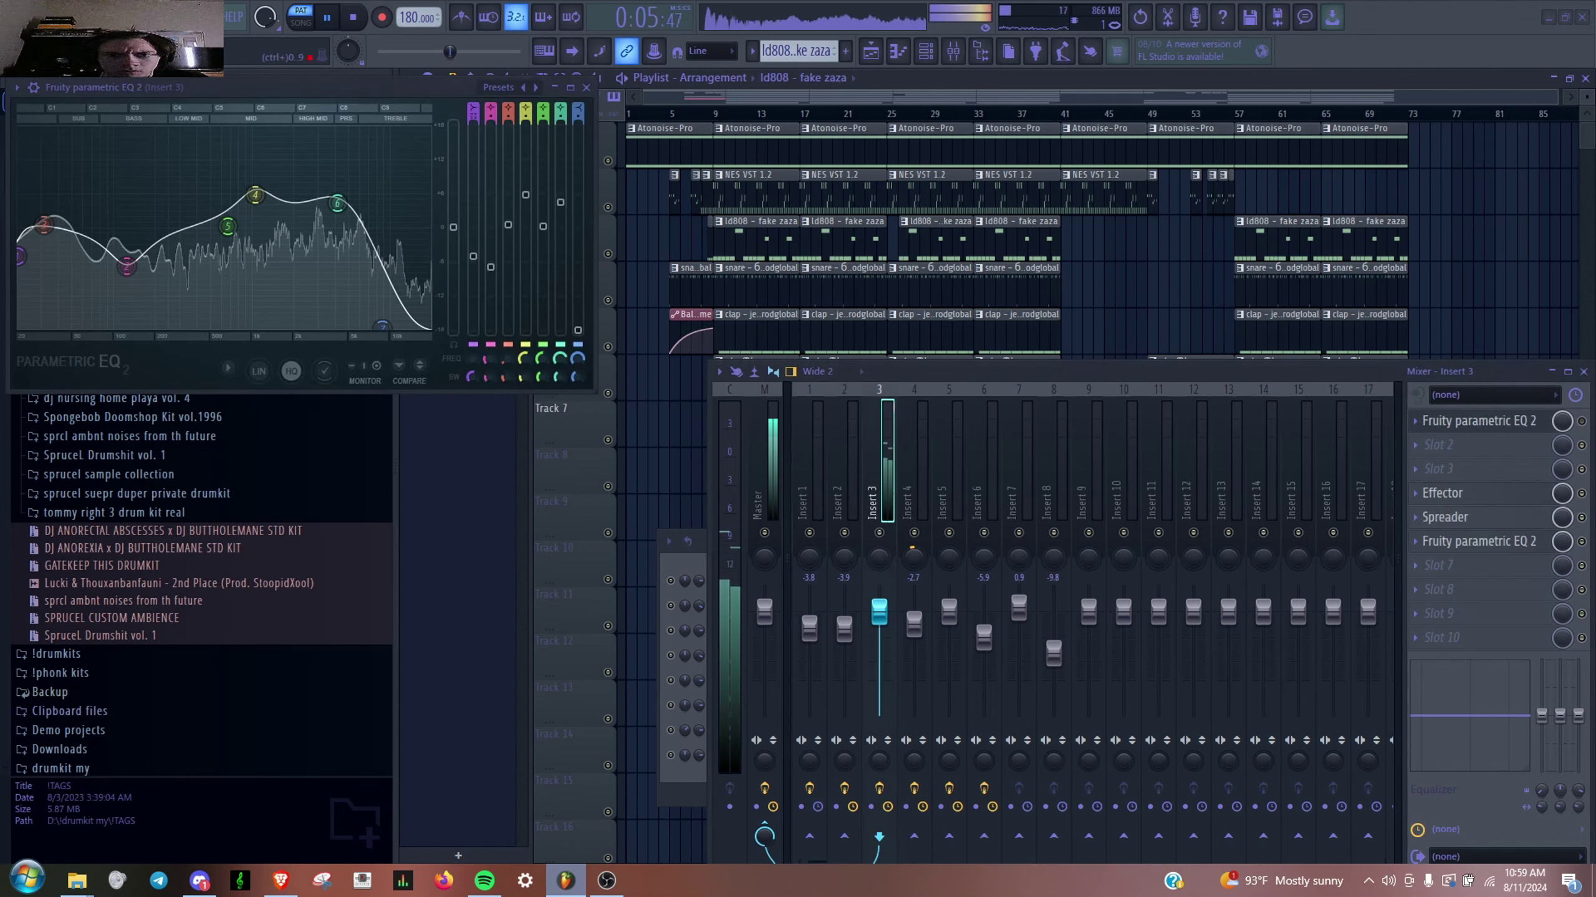
{"action": "left_click", "coordinate": [1442, 493]}
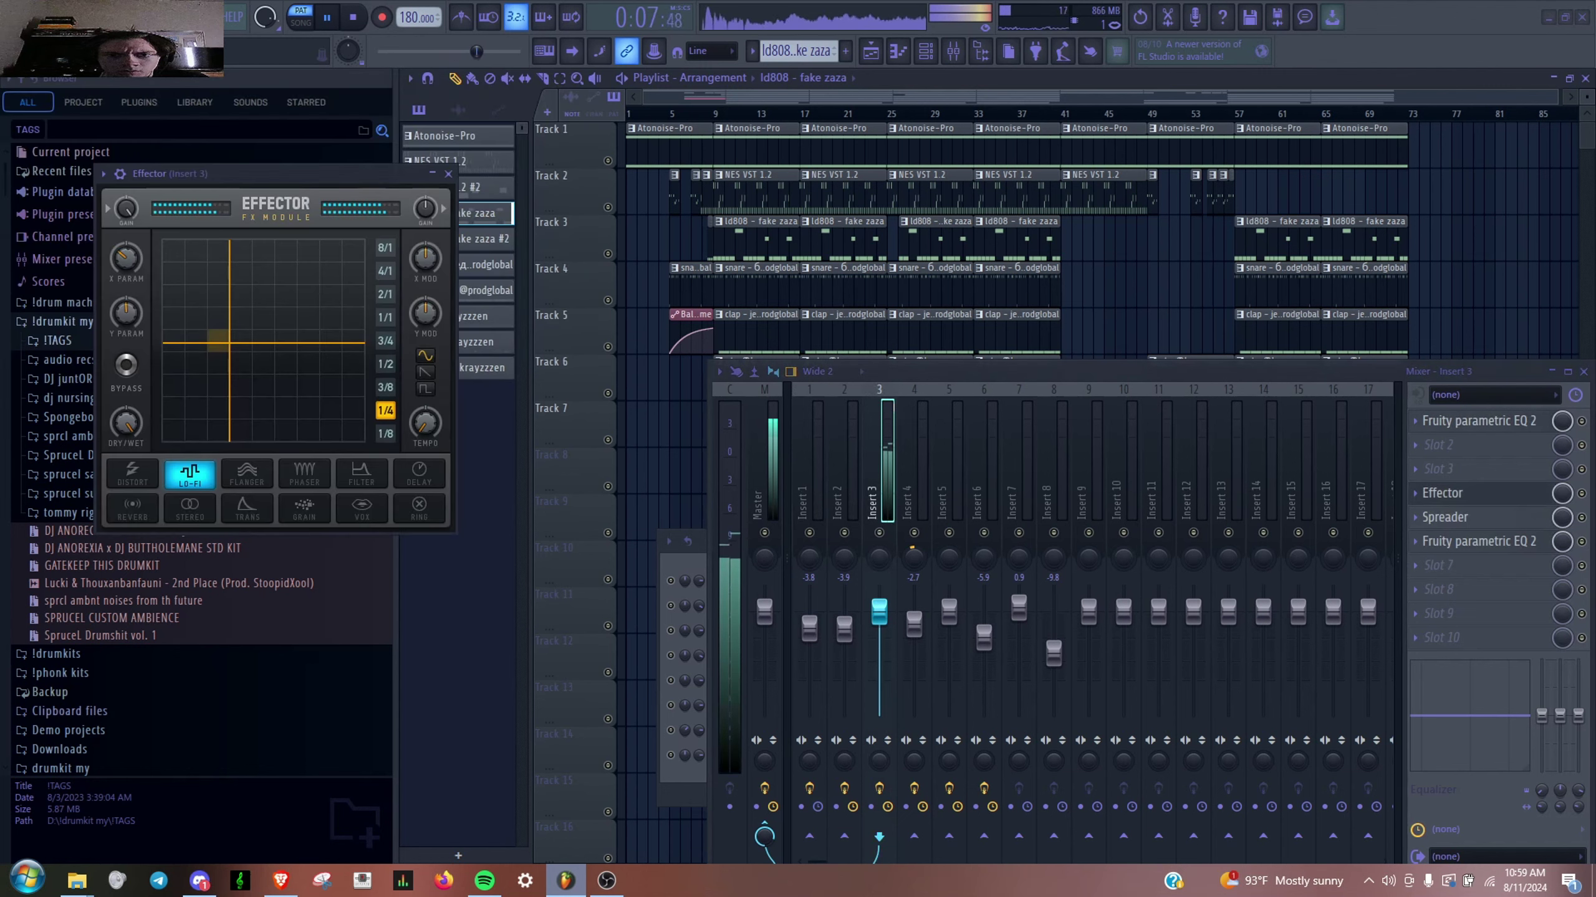
{"action": "left_click_drag", "start_coordinate": [188, 173], "coordinate": [222, 184]}
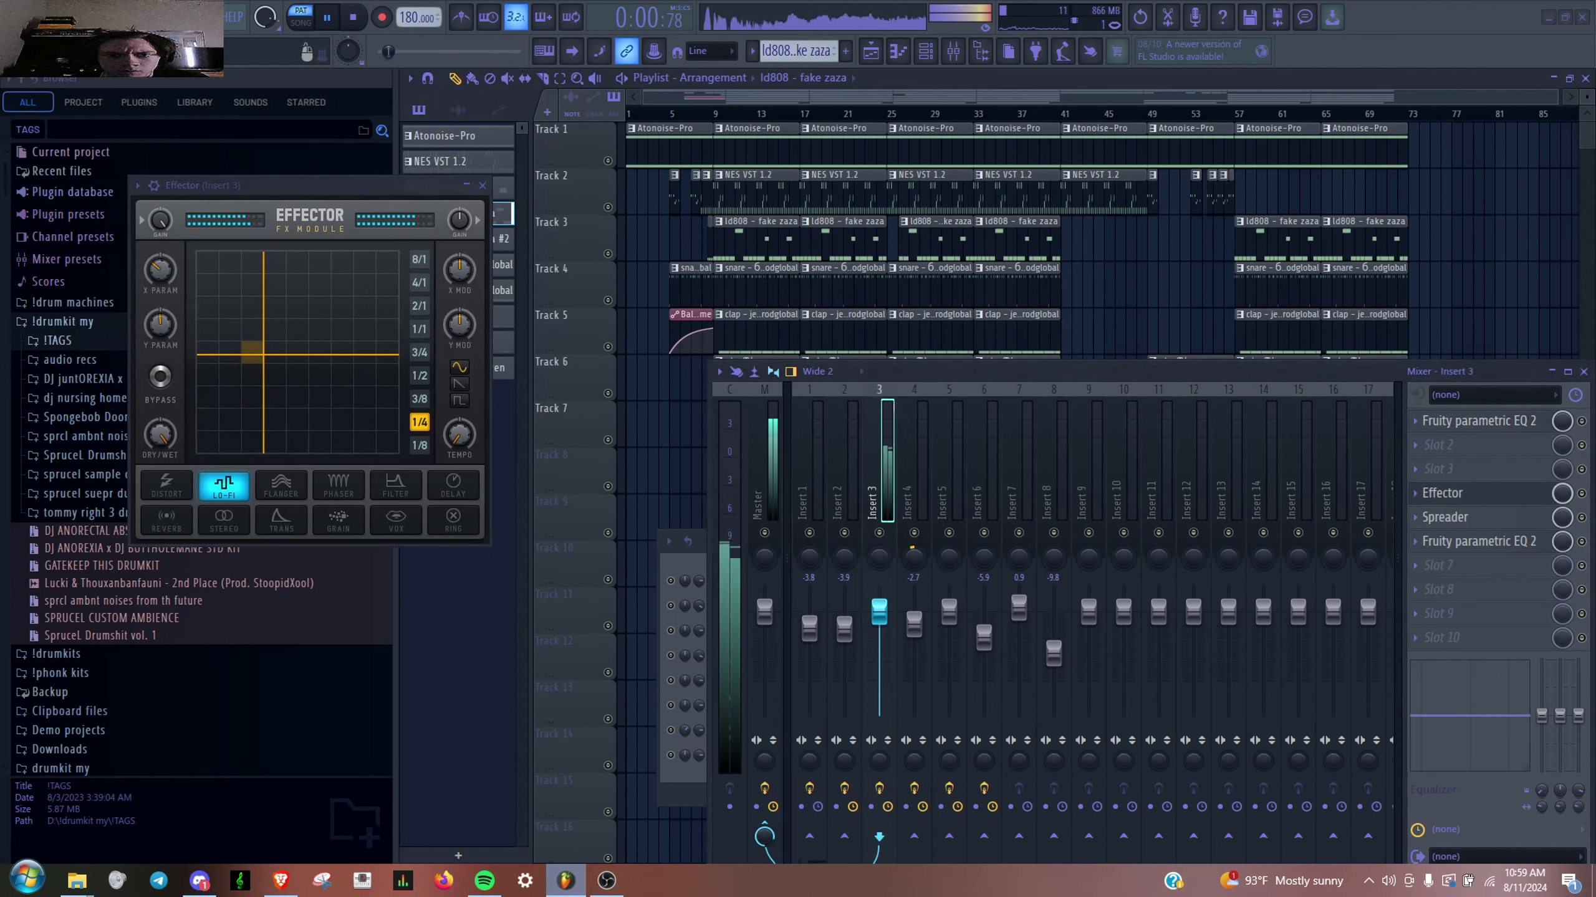
{"action": "left_click", "coordinate": [1444, 516]}
{"action": "left_click_drag", "start_coordinate": [157, 130], "coordinate": [303, 160]}
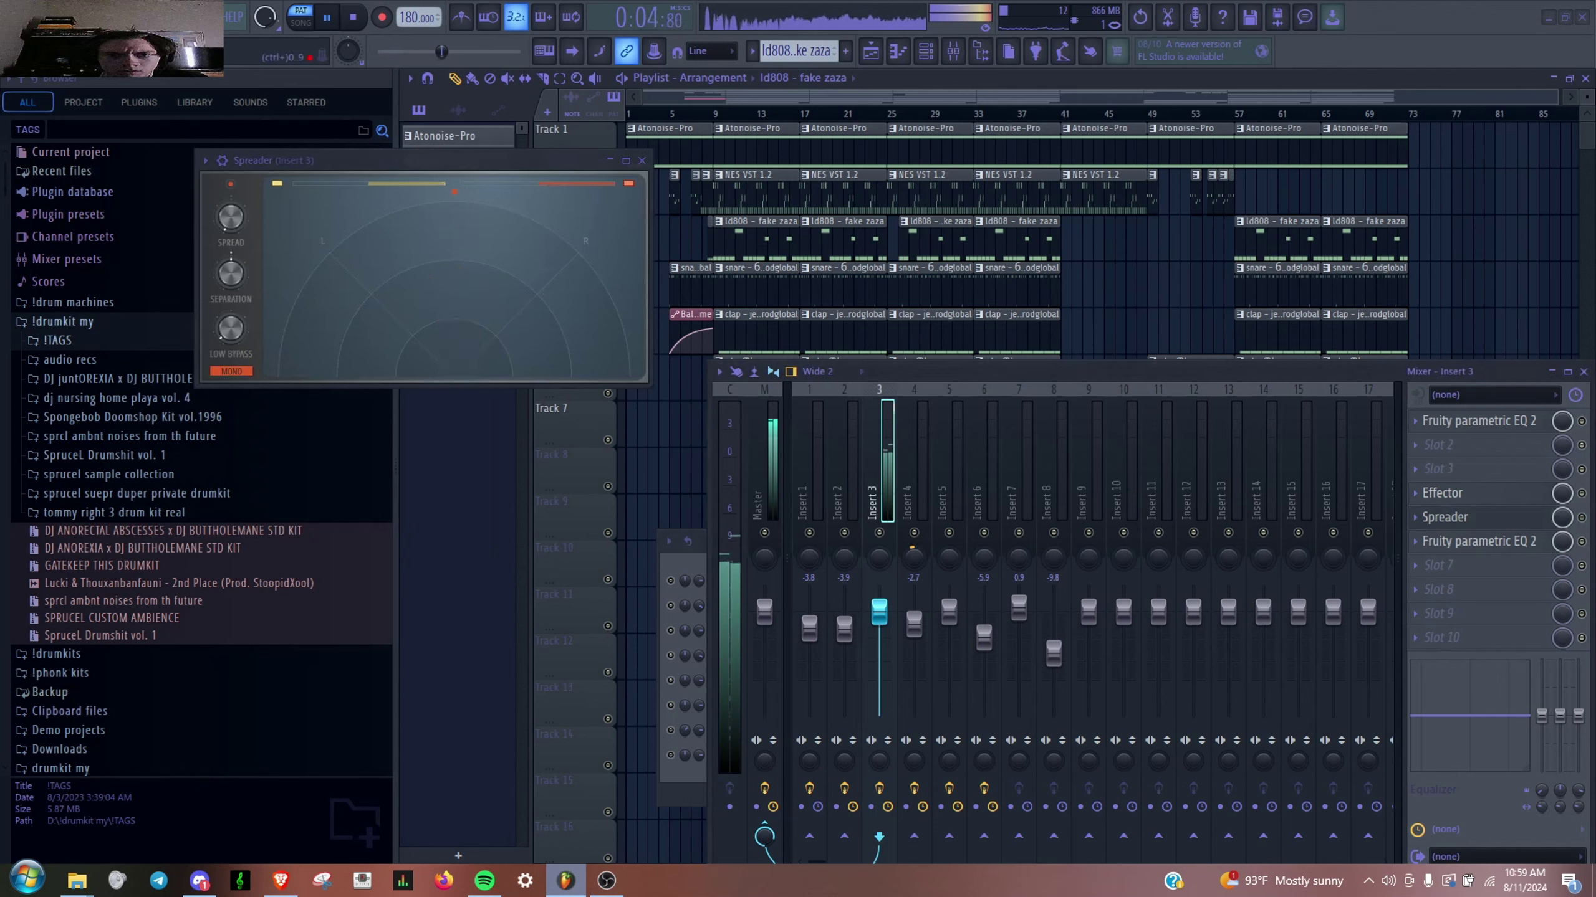
{"action": "left_click", "coordinate": [1479, 541]}
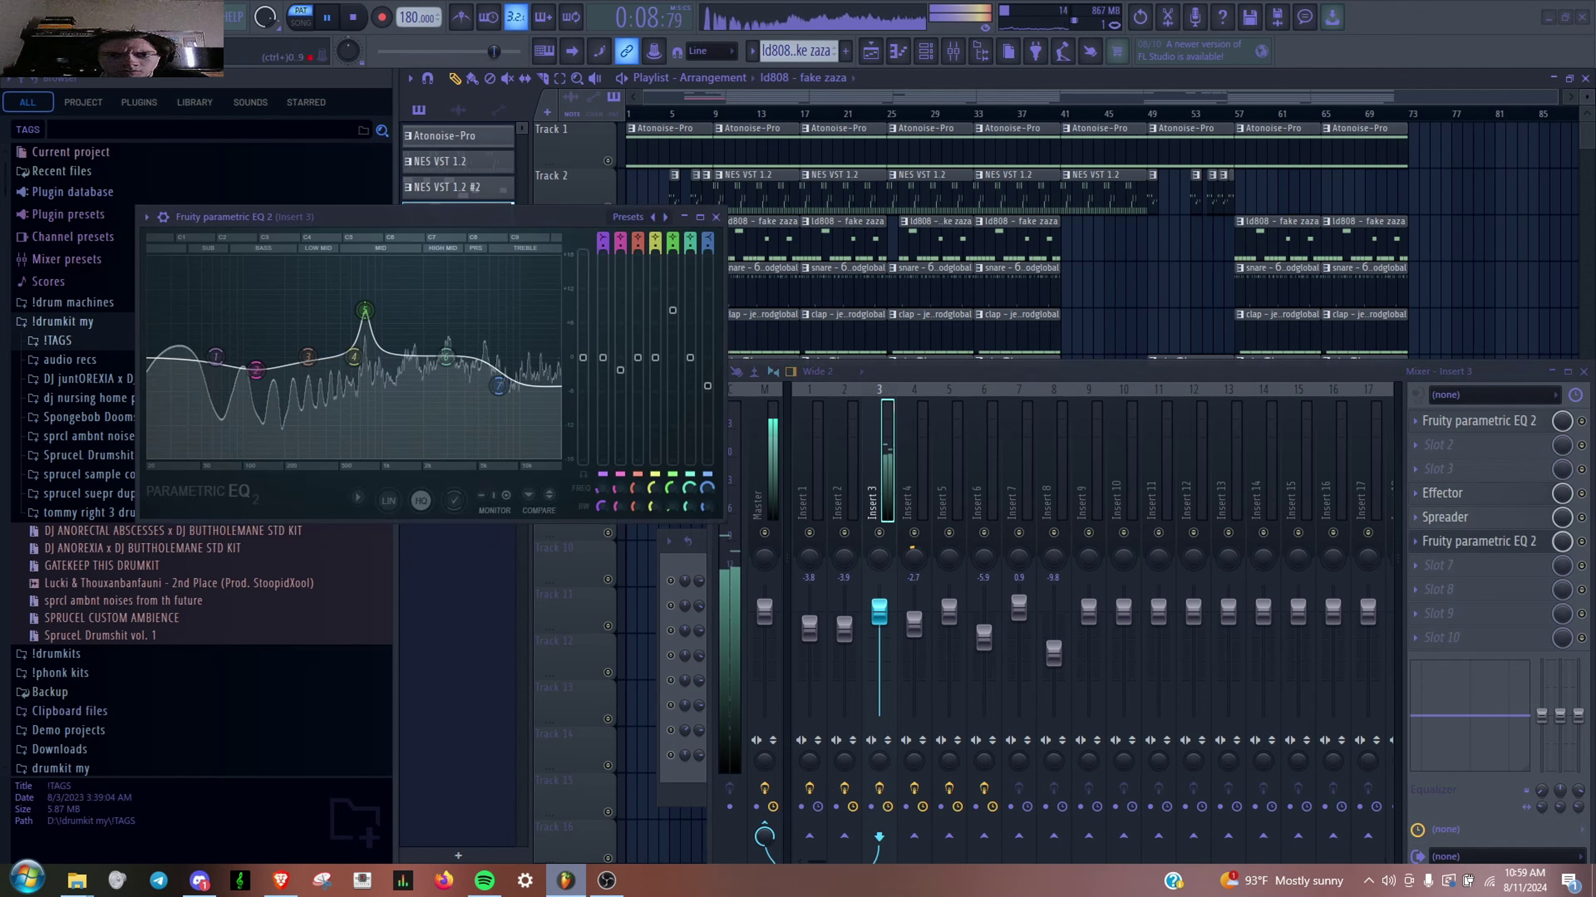
{"action": "key", "text": "F9"}
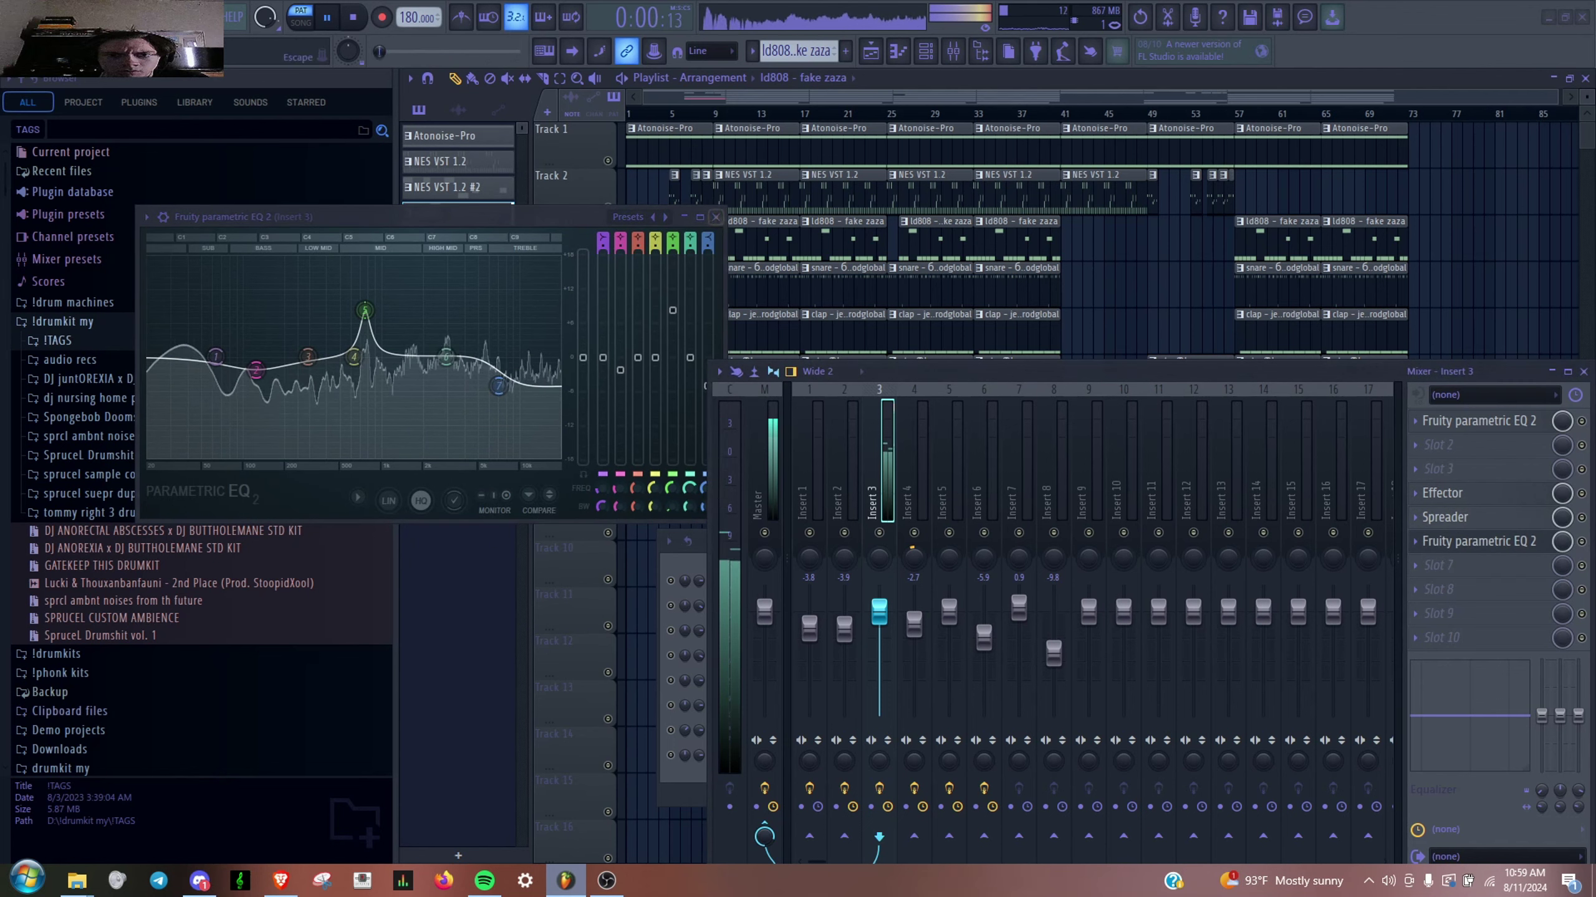
{"action": "key", "text": "Escape"}
- Play the snare pattern in the piano roll and inspect Fruity parametric EQ 2 and Fruity delay bank on mixer Insert 6
{"action": "key", "text": "F7"}
{"action": "left_click", "coordinate": [983, 496]}
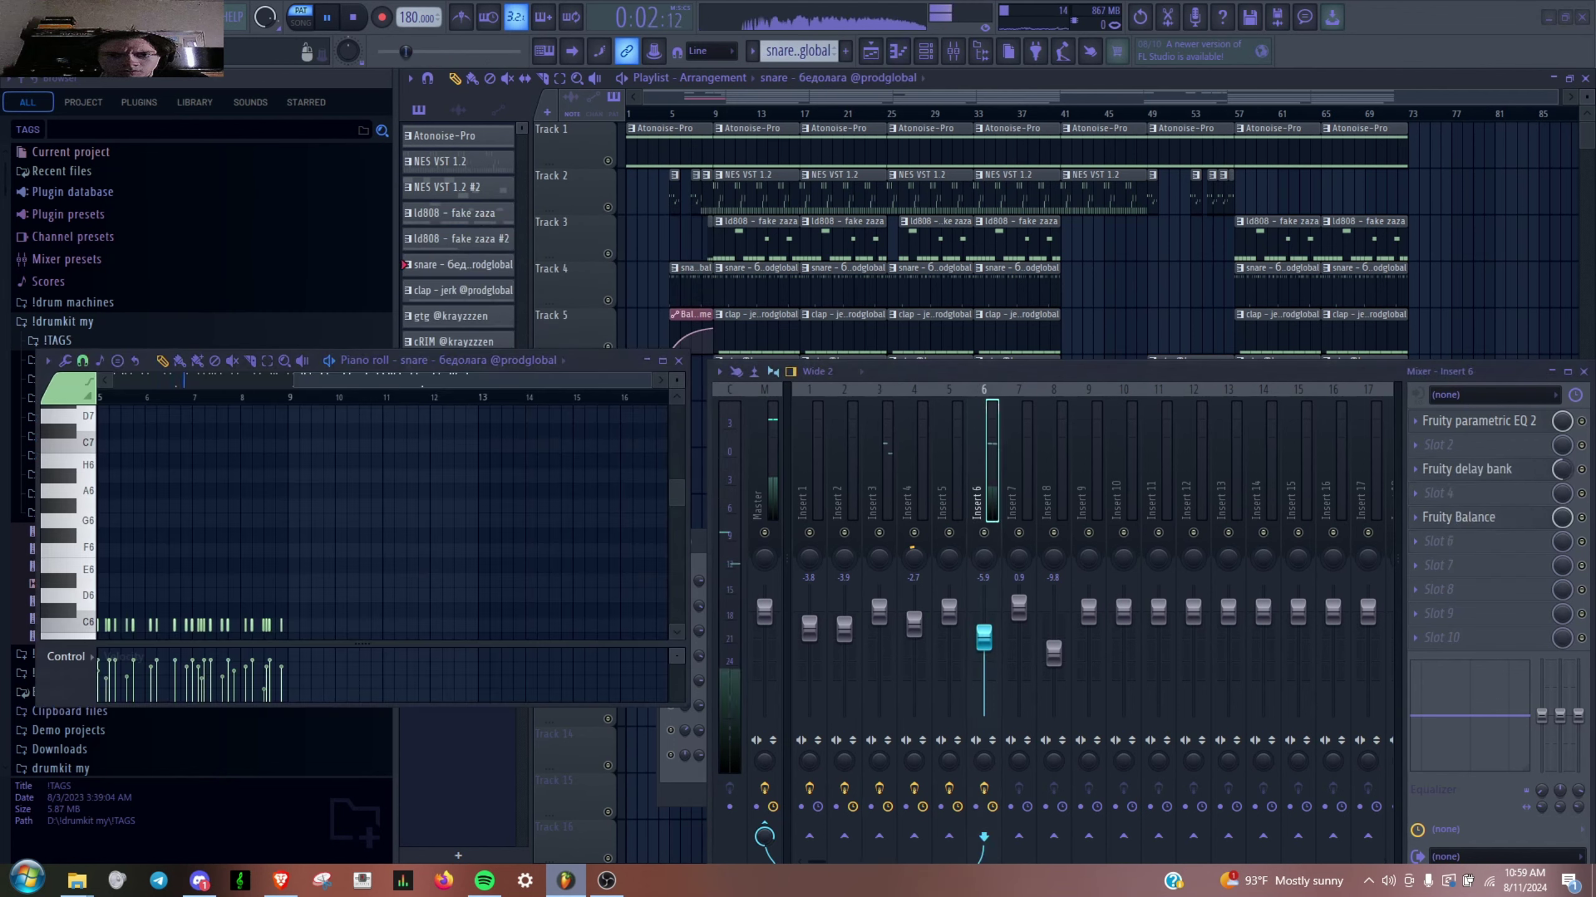
{"action": "left_click", "coordinate": [1478, 421]}
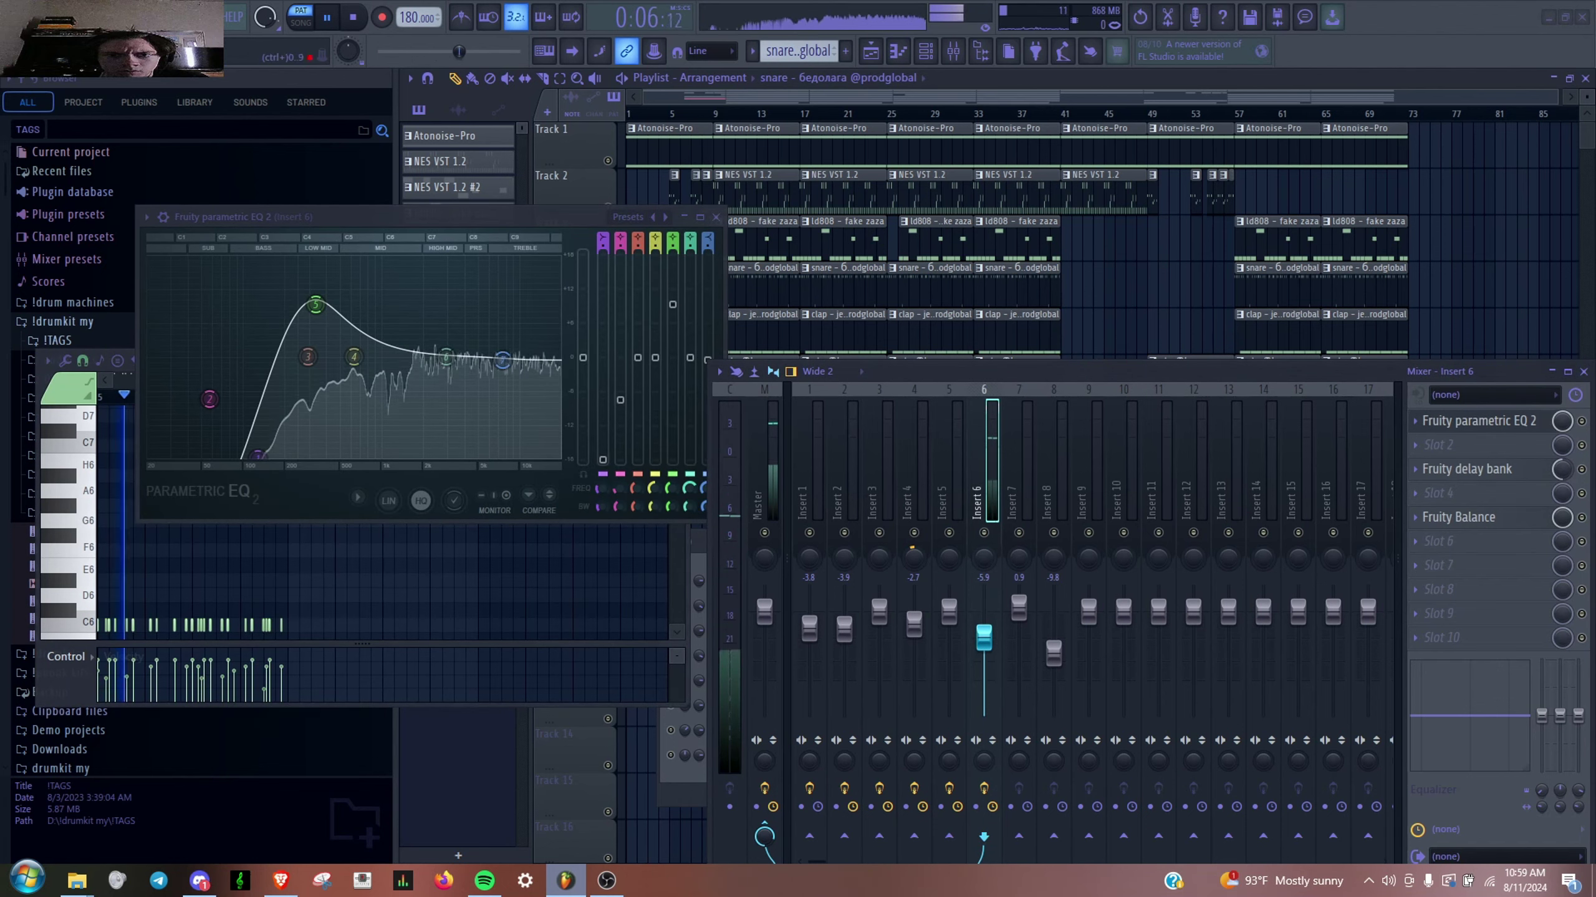
{"action": "left_click", "coordinate": [1478, 420]}
{"action": "left_click", "coordinate": [1466, 469]}
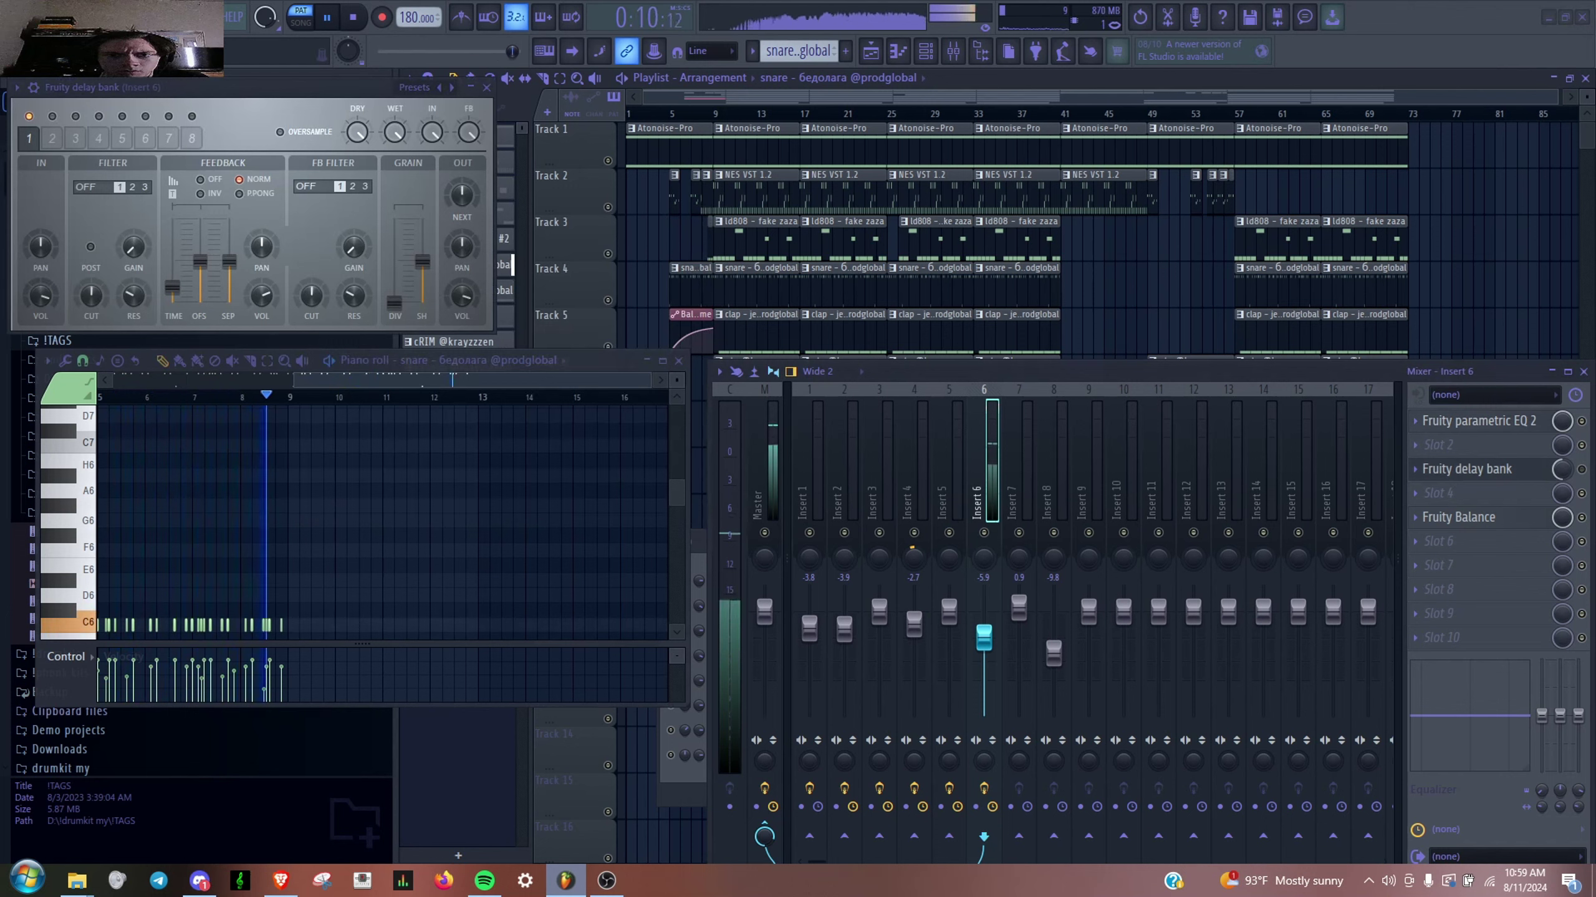
- Show the Fruity Balance effect on mixer Insert 6 and its volume automation clip in the playlist's Track 5
{"action": "left_click", "coordinate": [1457, 517]}
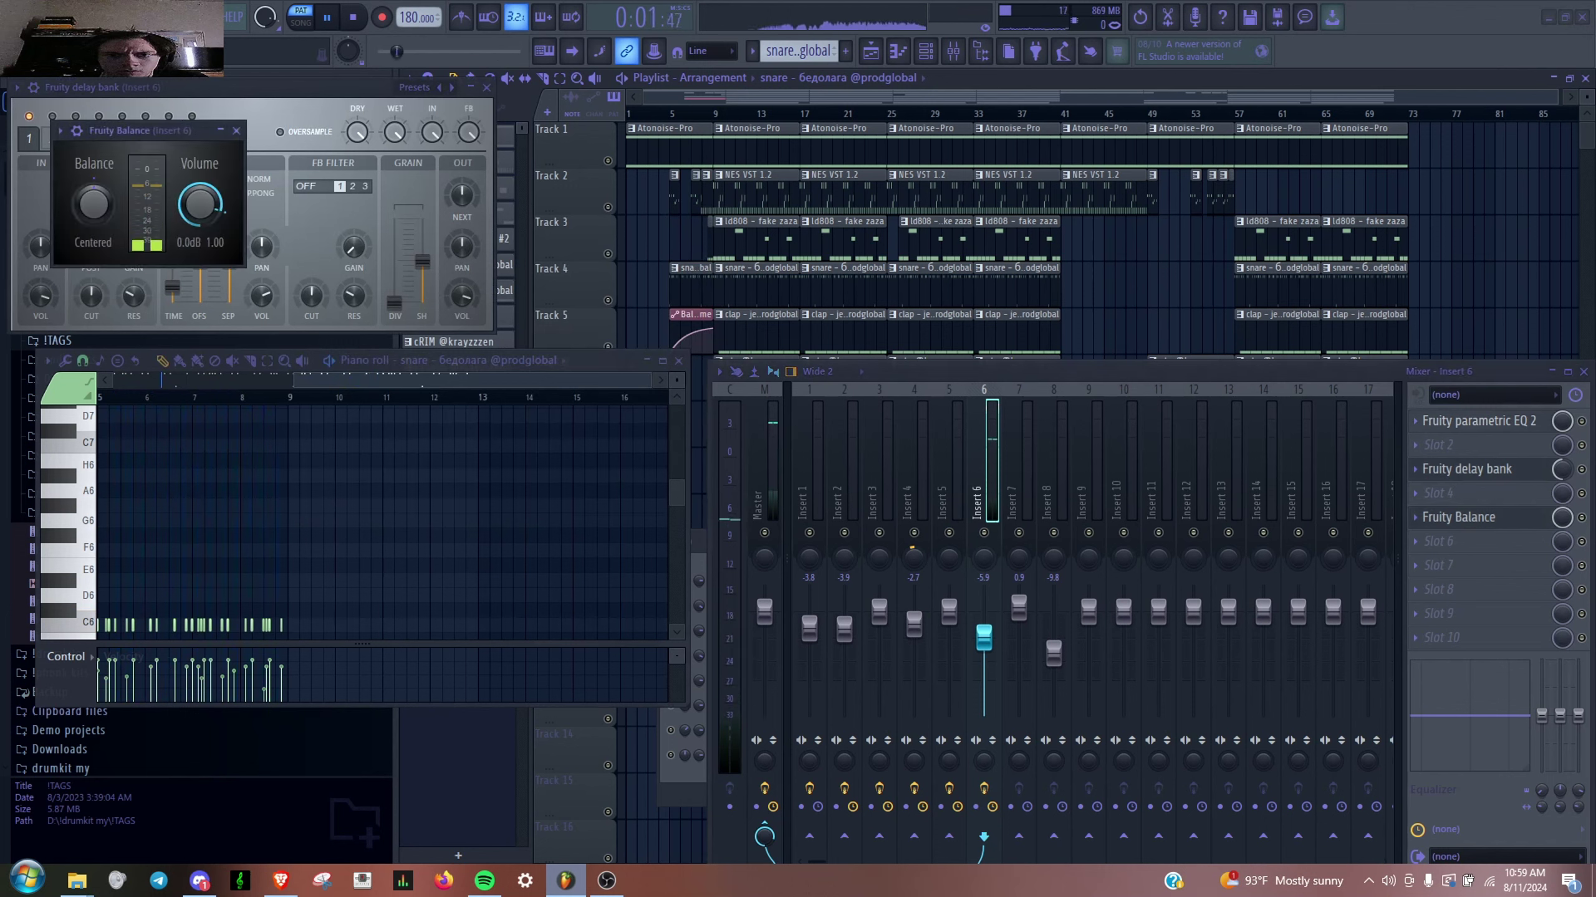
{"action": "left_click", "coordinate": [1458, 517]}
{"action": "left_click", "coordinate": [1466, 469]}
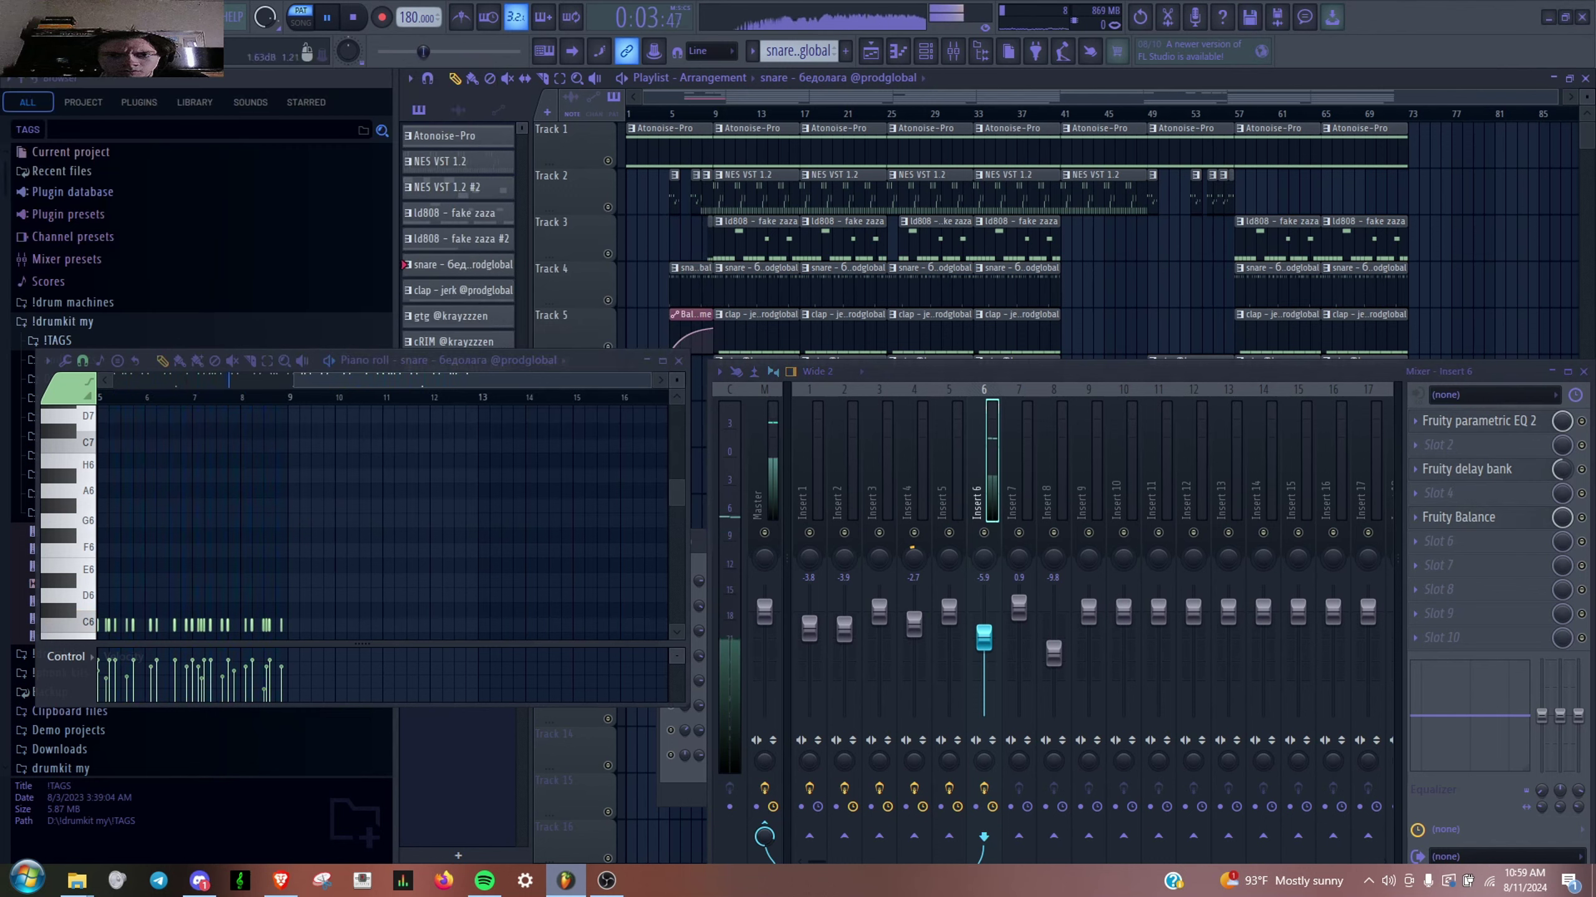
{"action": "scroll", "coordinate": [942, 252], "scroll_direction": "down", "scroll_amount": 2}
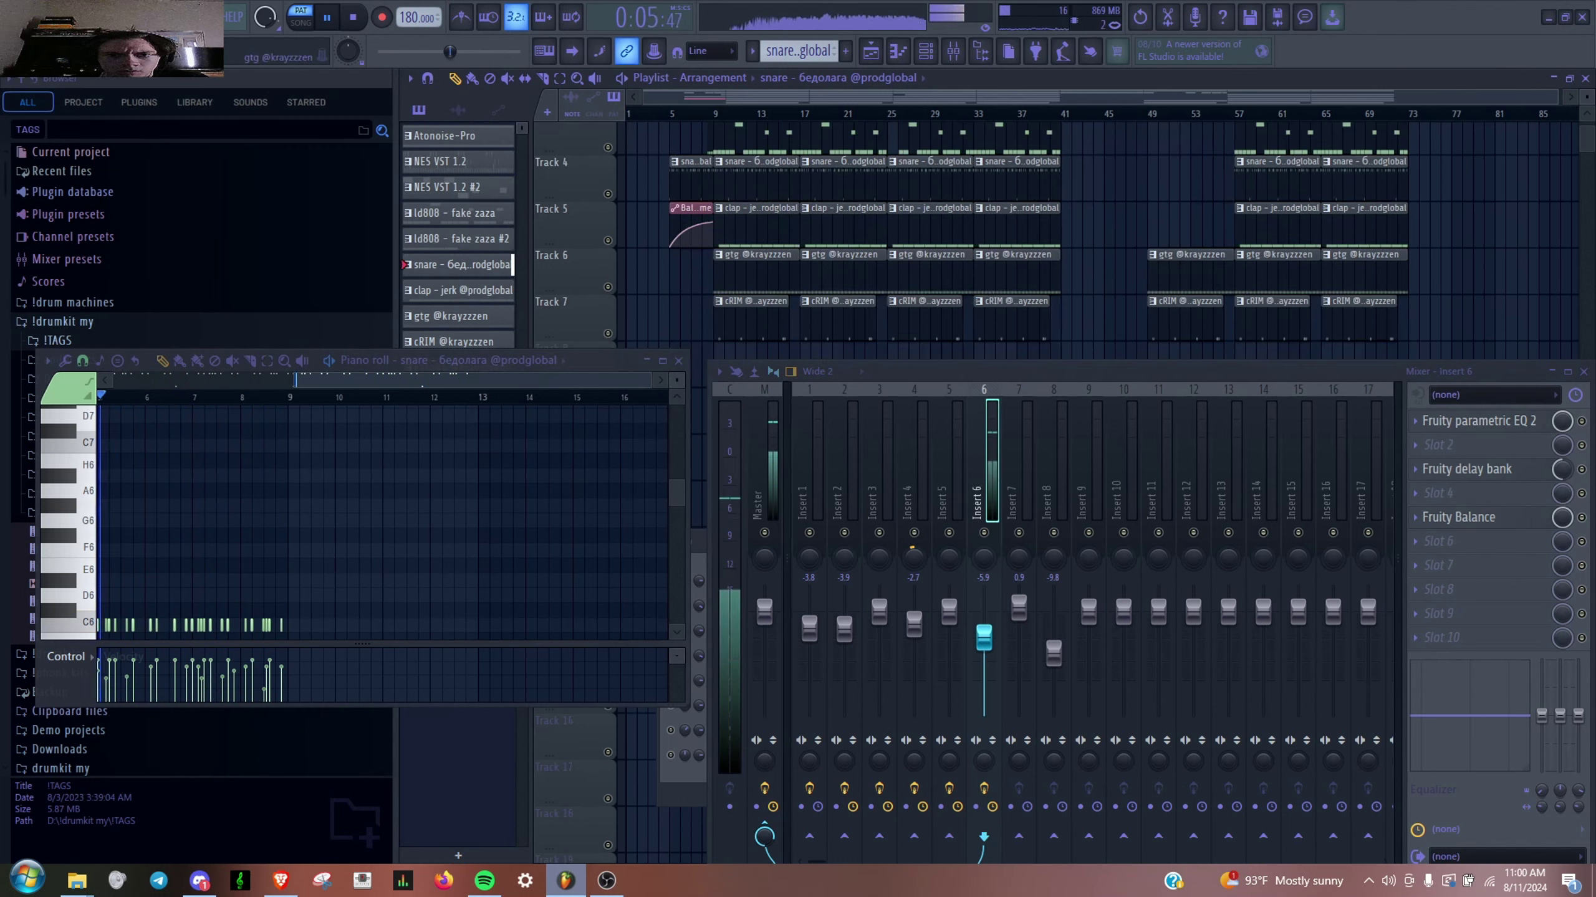
{"action": "left_click", "coordinate": [691, 213]}
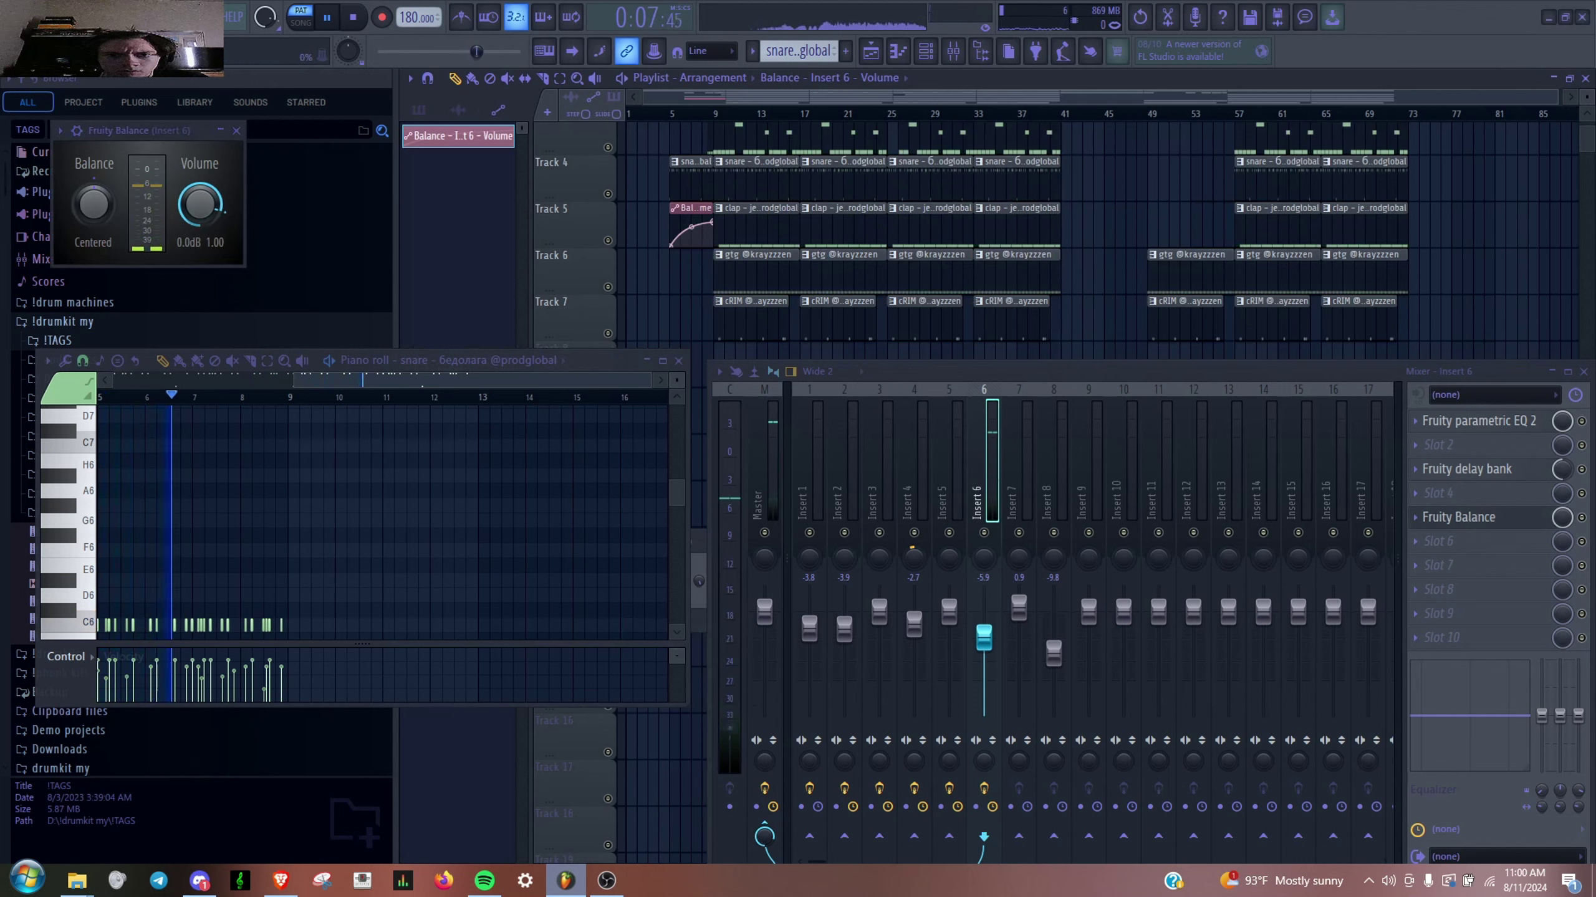
- Play the clap - jerk pattern with mixer Insert 7 shown and the gtg pattern with Insert 4's Fruity parametric EQ 2
{"action": "left_click", "coordinate": [760, 208]}
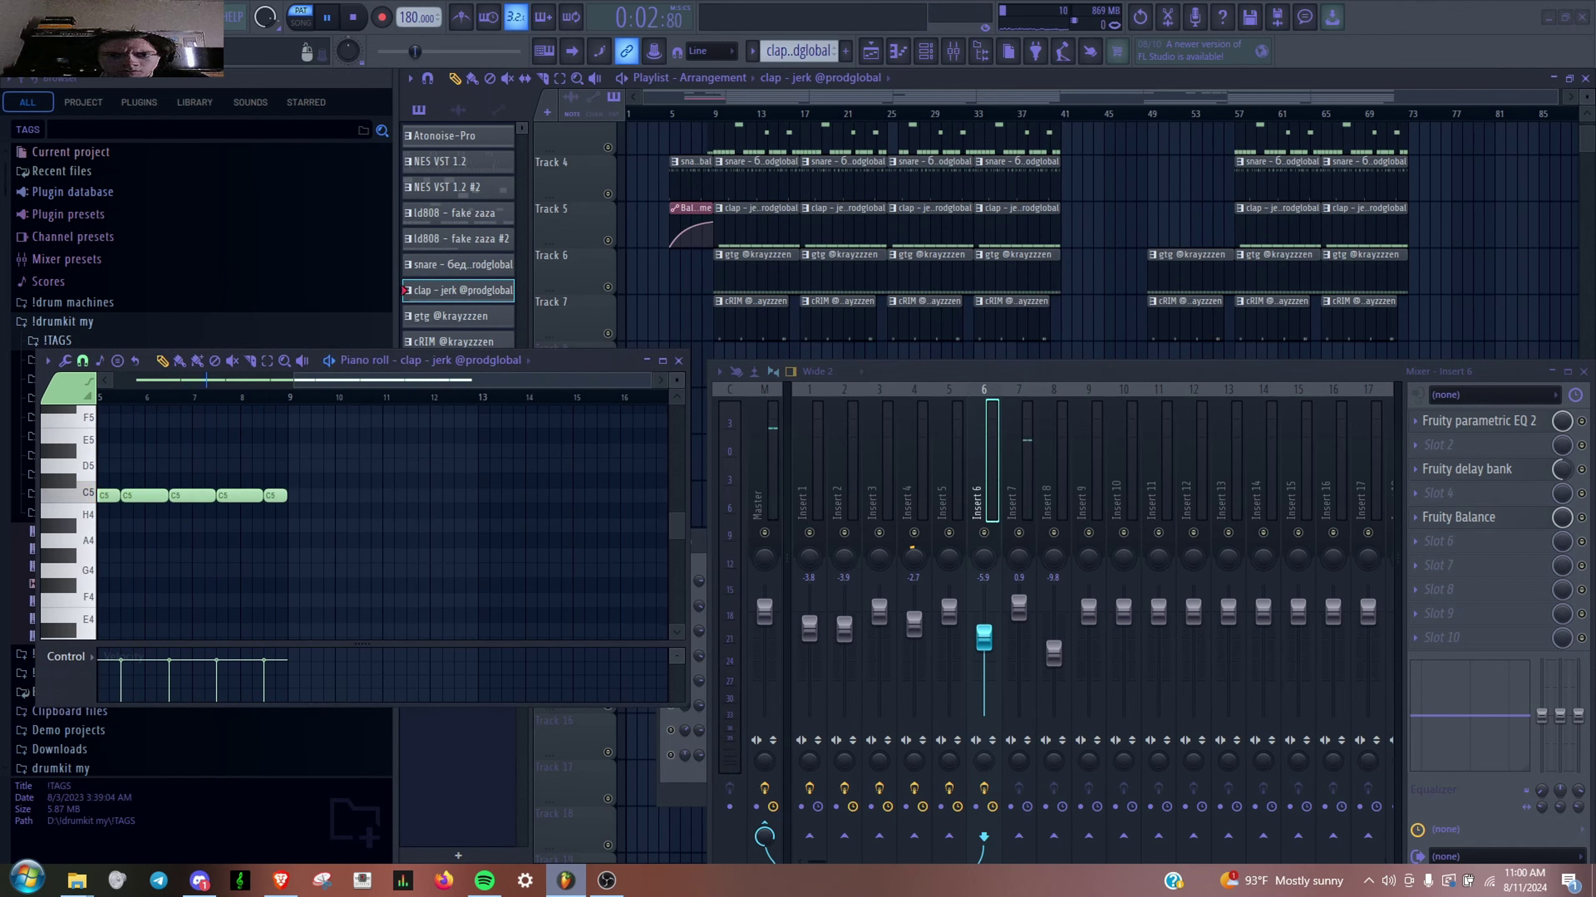
{"action": "left_click", "coordinate": [1019, 471]}
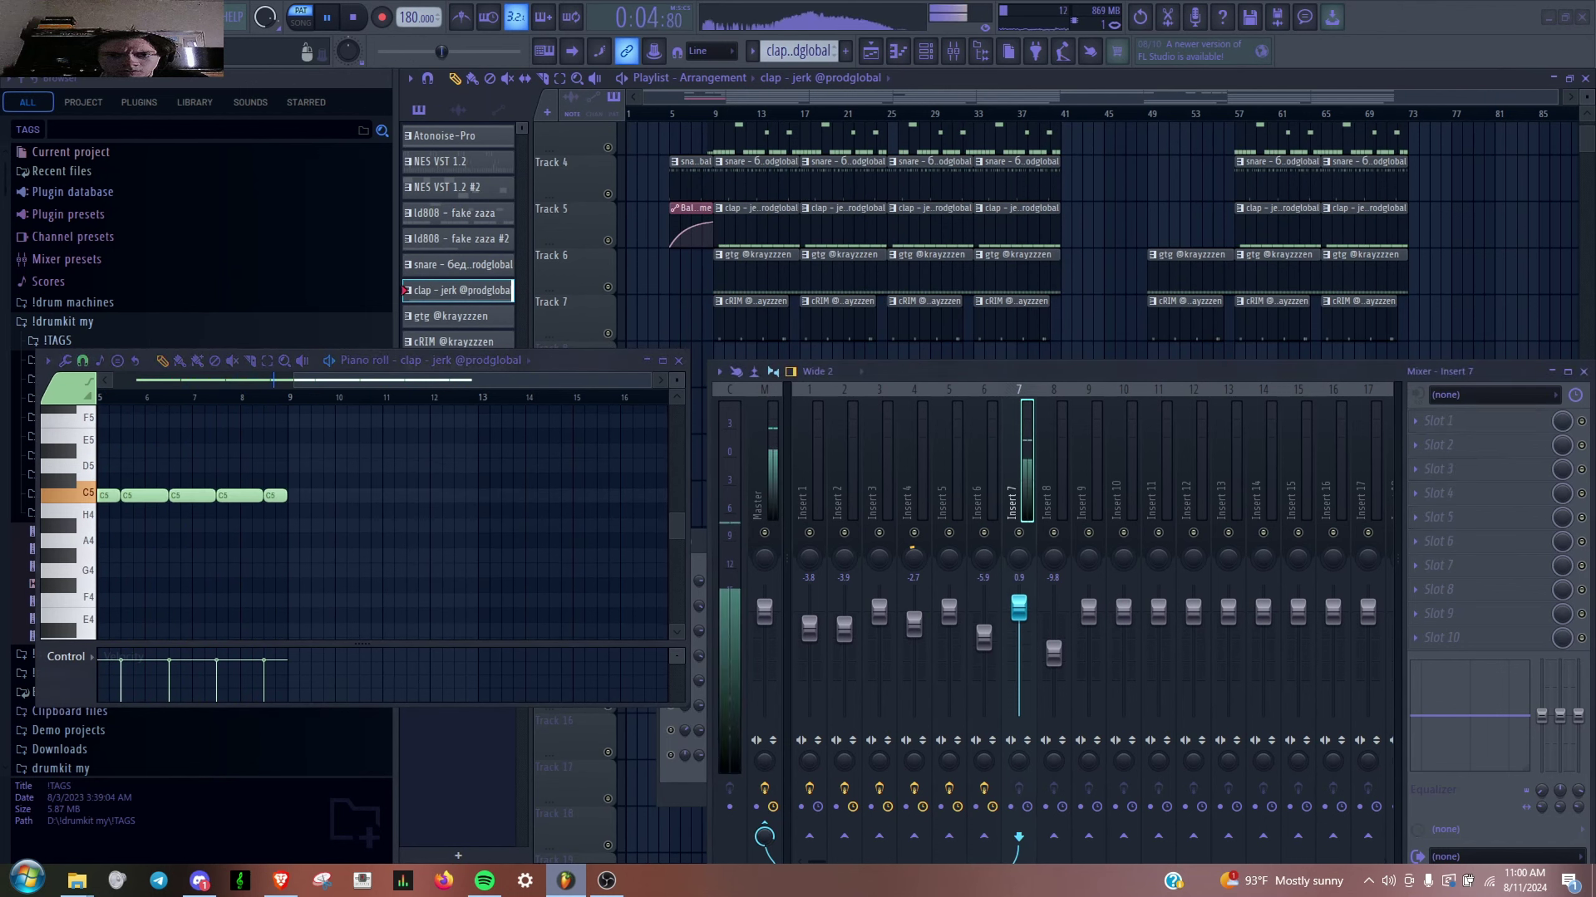
{"action": "left_click", "coordinate": [459, 316]}
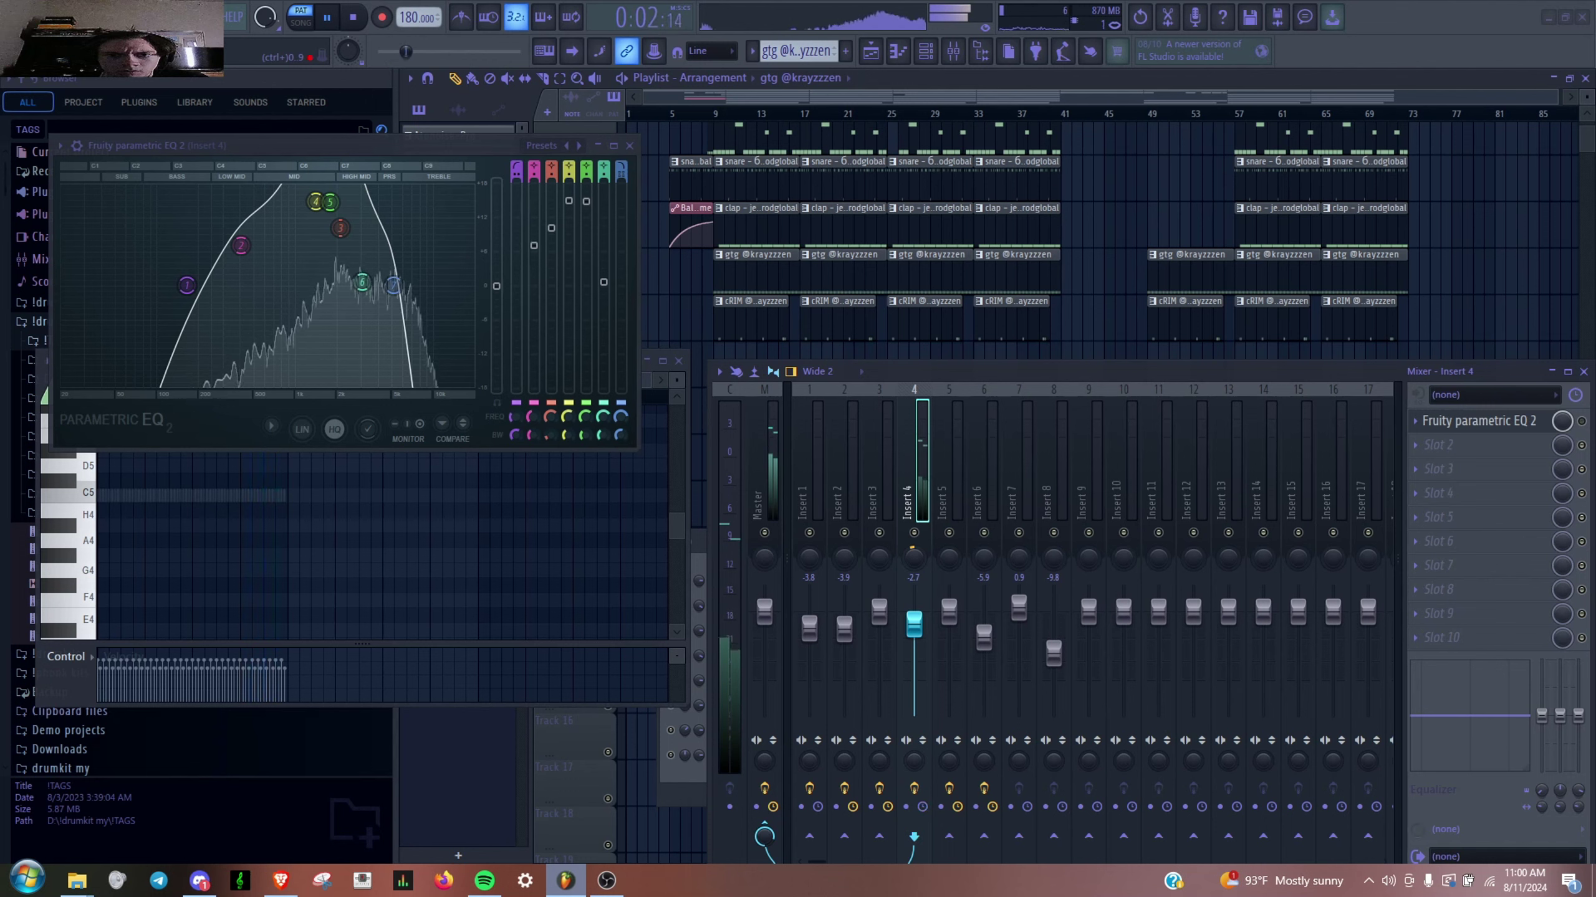
{"action": "key", "text": "Escape"}
- Play the cRIM pattern in the piano roll and inspect Fruity parametric EQ 2 on mixer Insert 5
{"action": "scroll", "coordinate": [1099, 226], "scroll_direction": "down", "scroll_amount": 1}
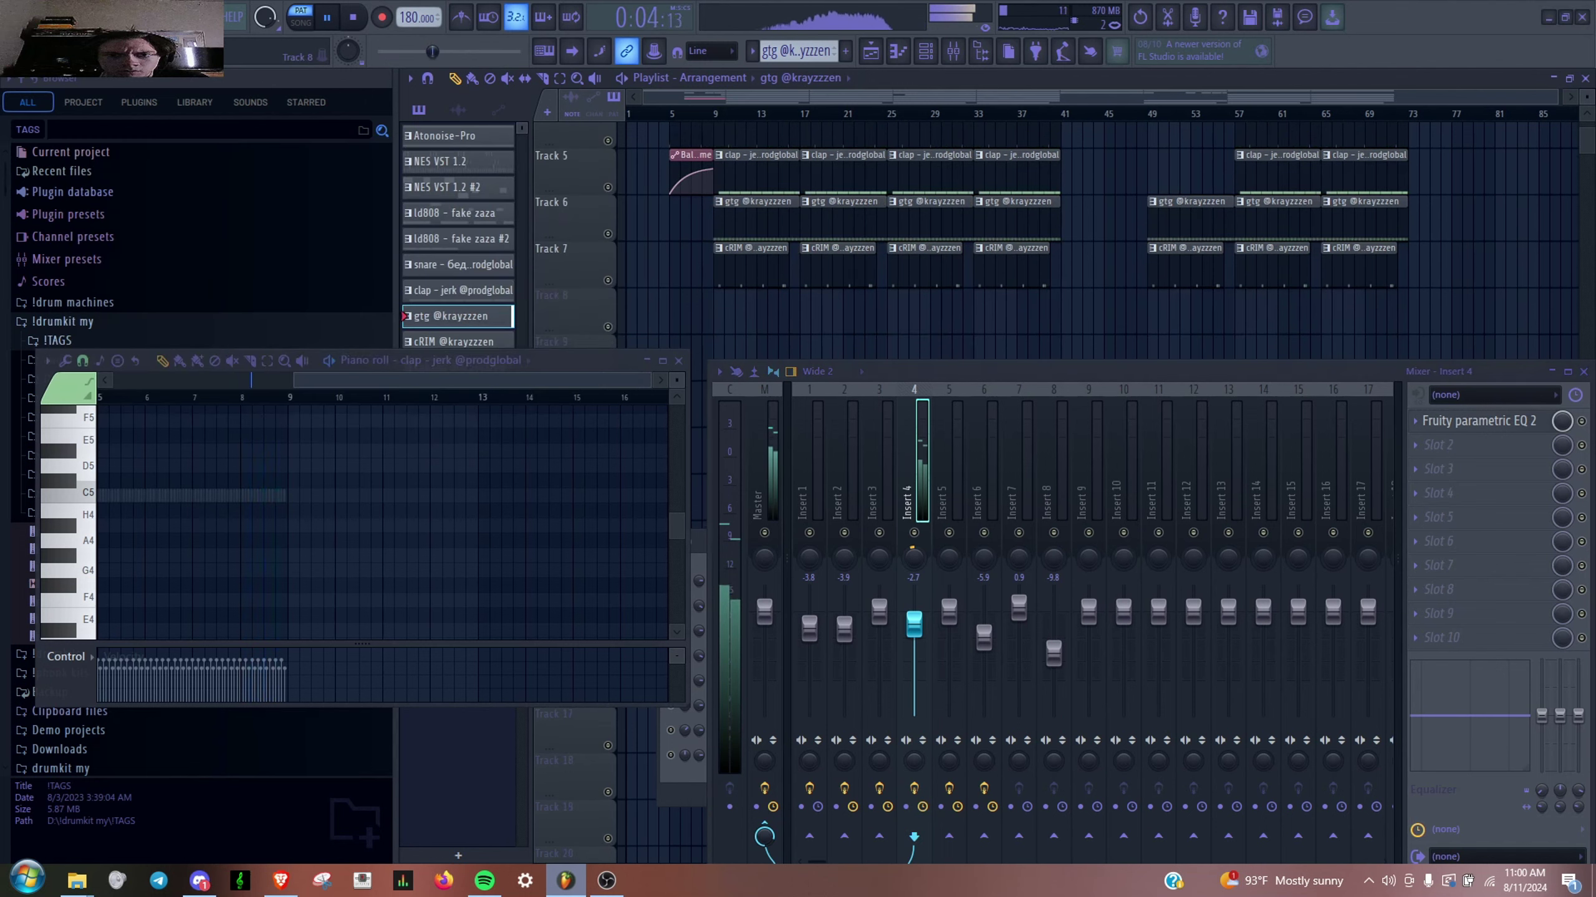
{"action": "left_click", "coordinate": [453, 341]}
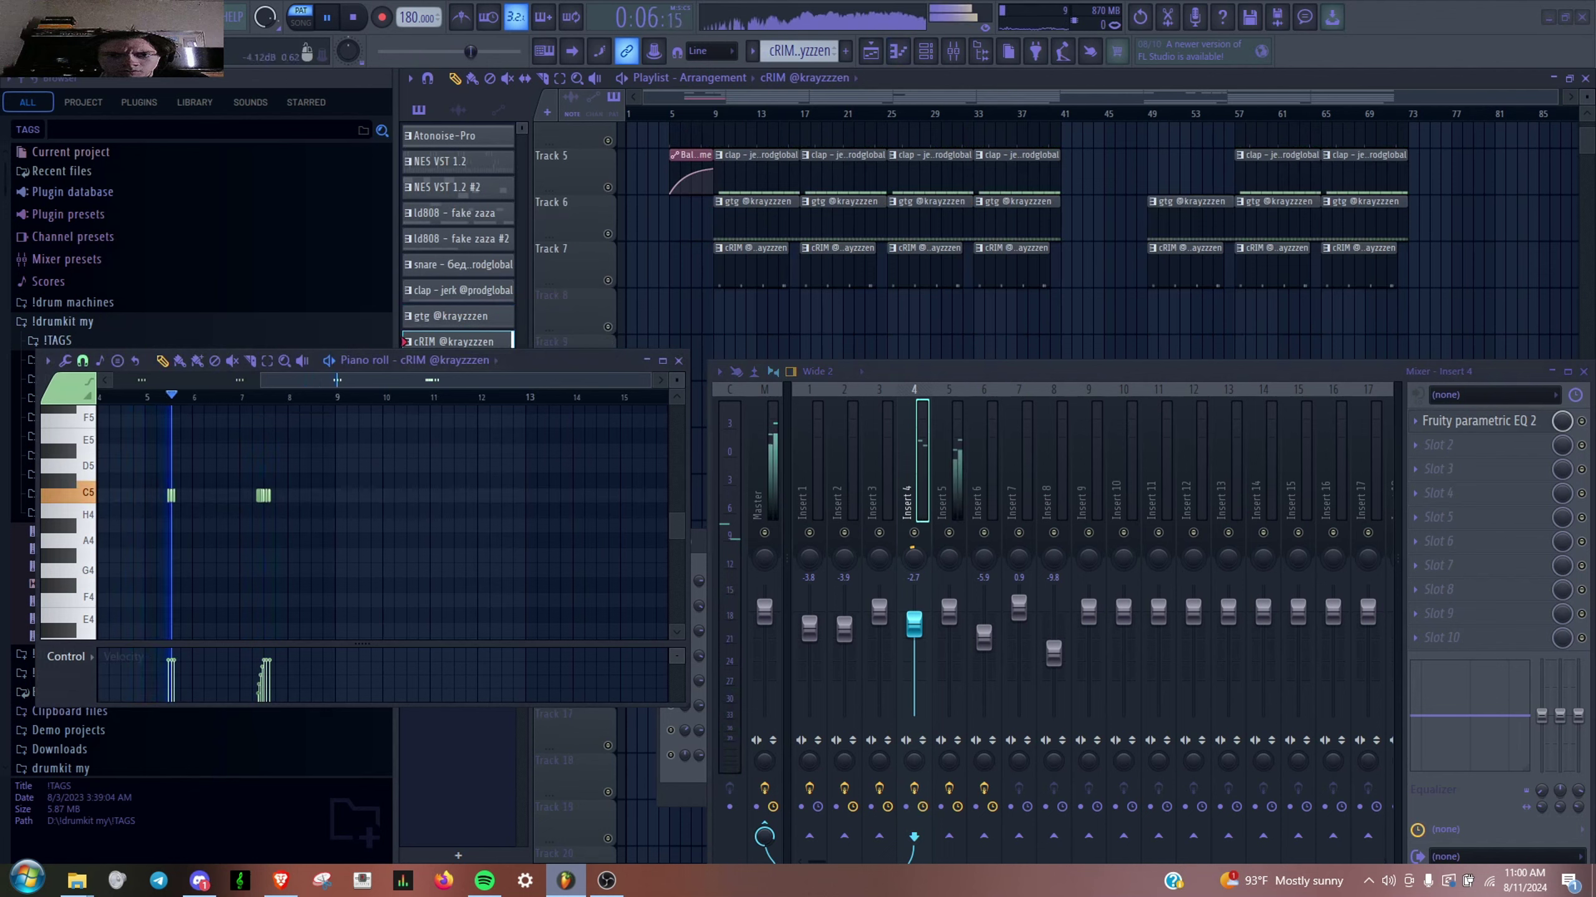
{"action": "left_click", "coordinate": [948, 490]}
{"action": "left_click", "coordinate": [1479, 420]}
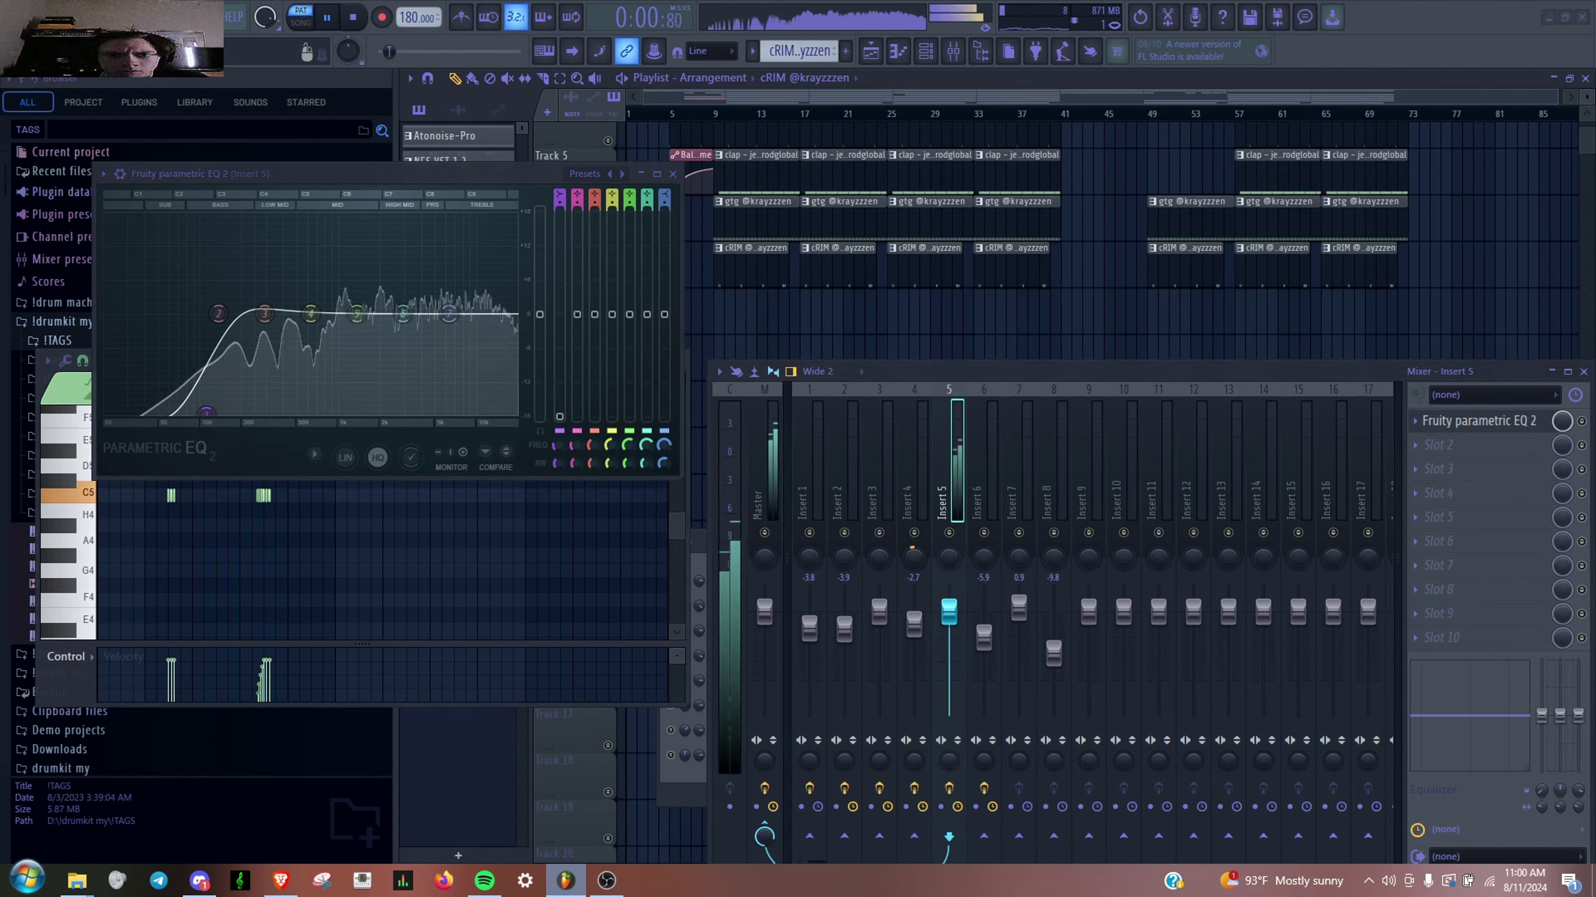
- Close the EQ and piano roll windows, and stop playback with the transport in song mode
{"action": "left_click", "coordinate": [672, 174]}
{"action": "left_click", "coordinate": [680, 360]}
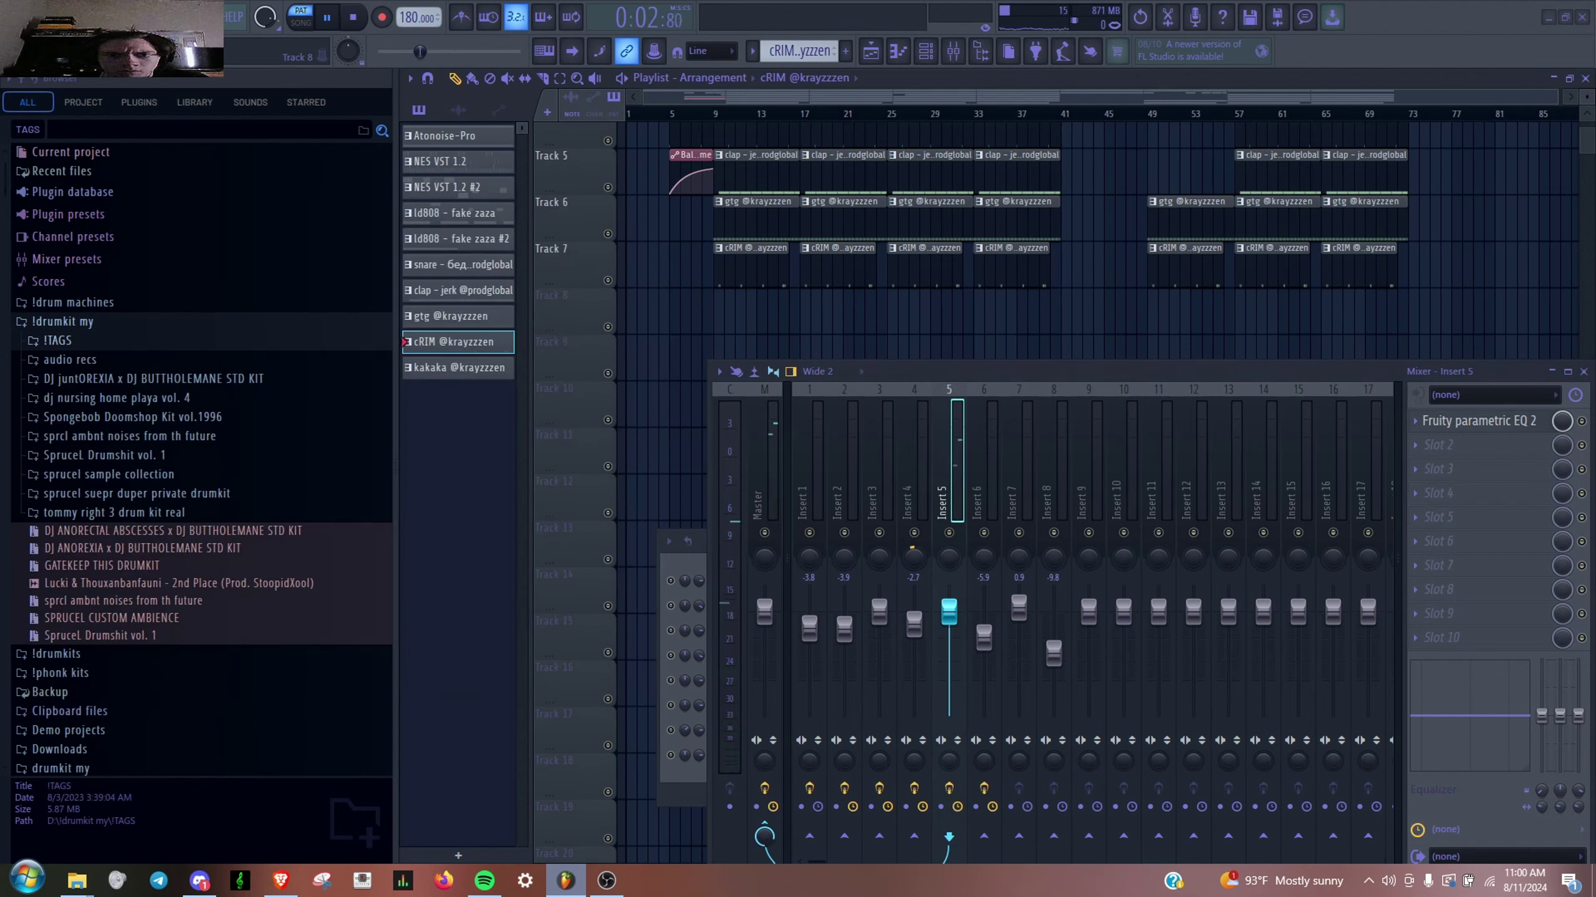
{"action": "scroll", "coordinate": [1005, 252], "scroll_direction": "up", "scroll_amount": 3}
{"action": "key", "text": "space"}
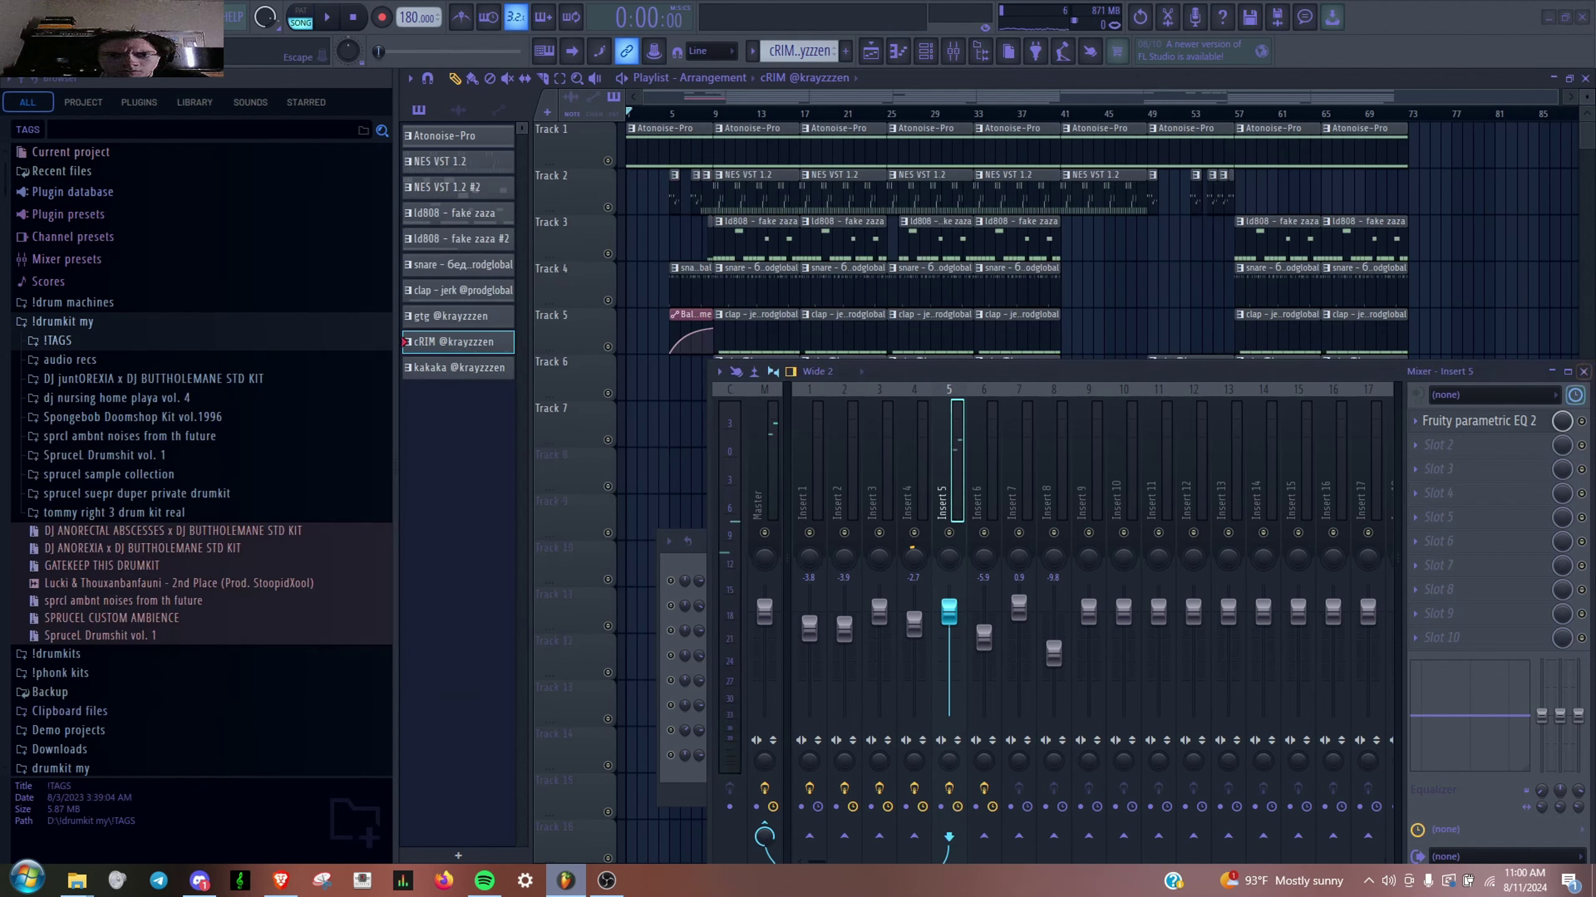
- Inspect the Master aid 1, Fruity Bass Boost and Fruity soft clipper effects on the mixer's Master track
{"action": "left_click", "coordinate": [1584, 372]}
{"action": "key", "text": "F9"}
{"action": "left_click", "coordinate": [764, 503]}
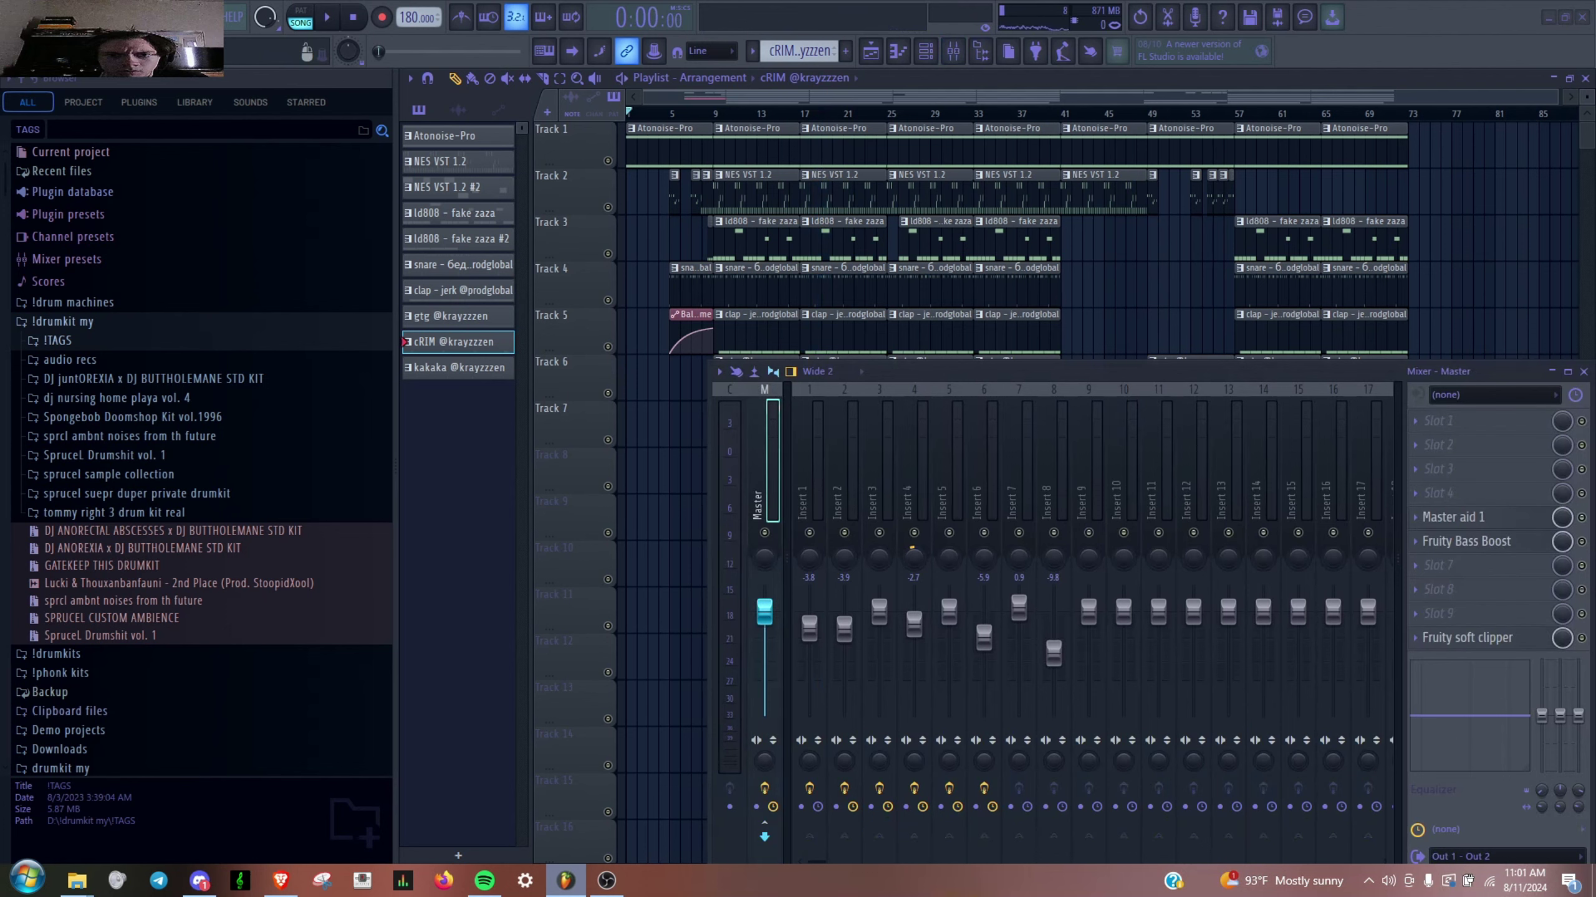
{"action": "left_click", "coordinate": [1406, 494]}
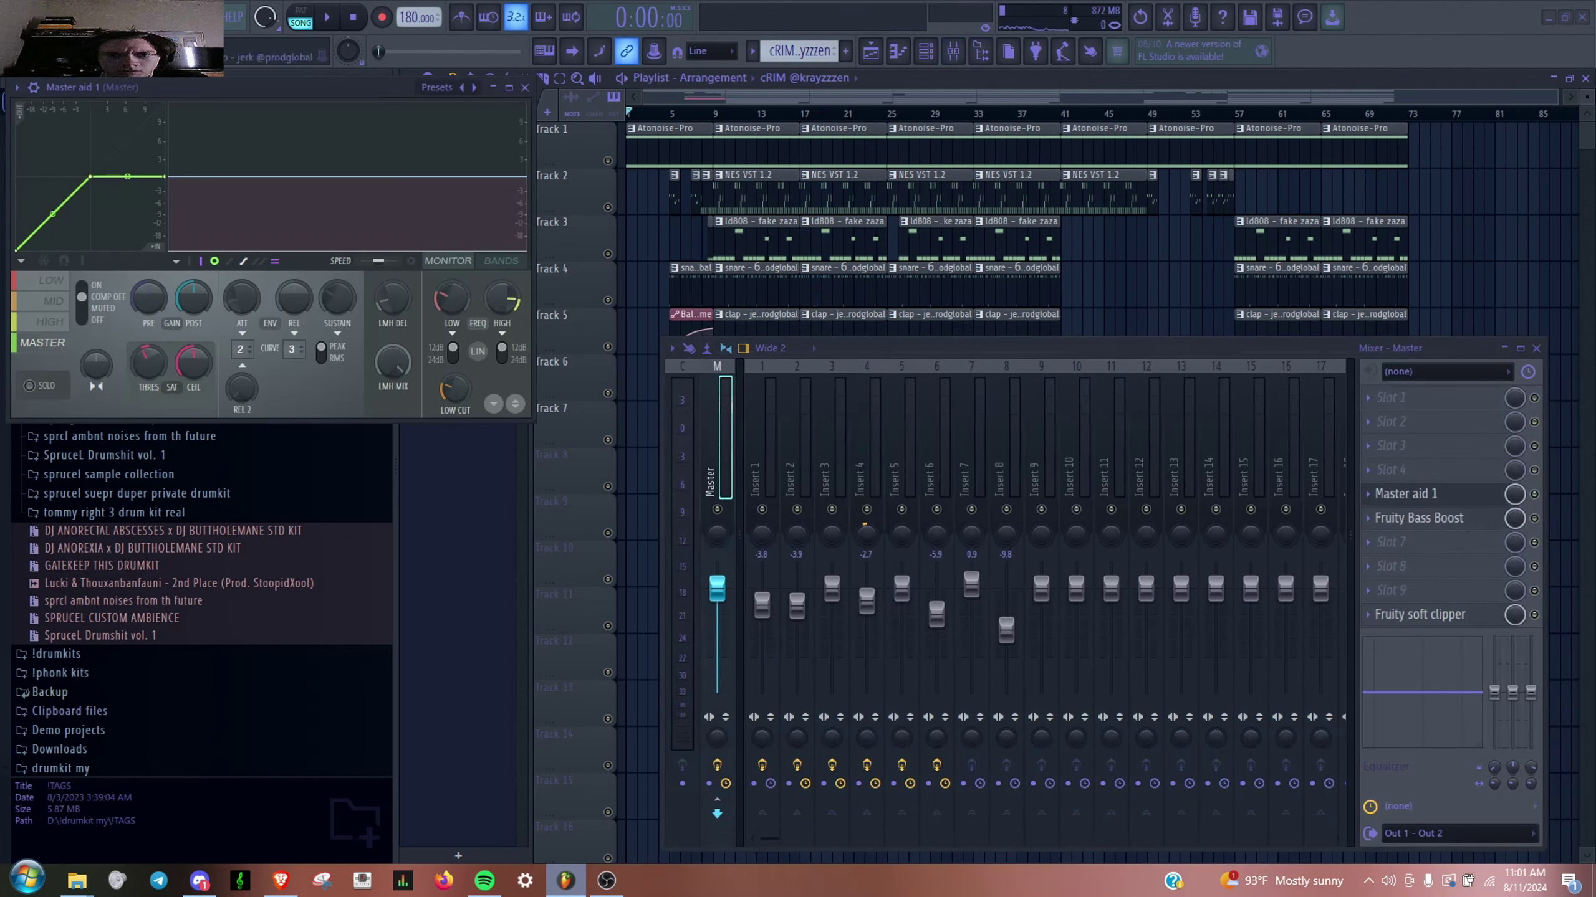
{"action": "left_click", "coordinate": [1406, 494]}
{"action": "left_click", "coordinate": [1419, 518]}
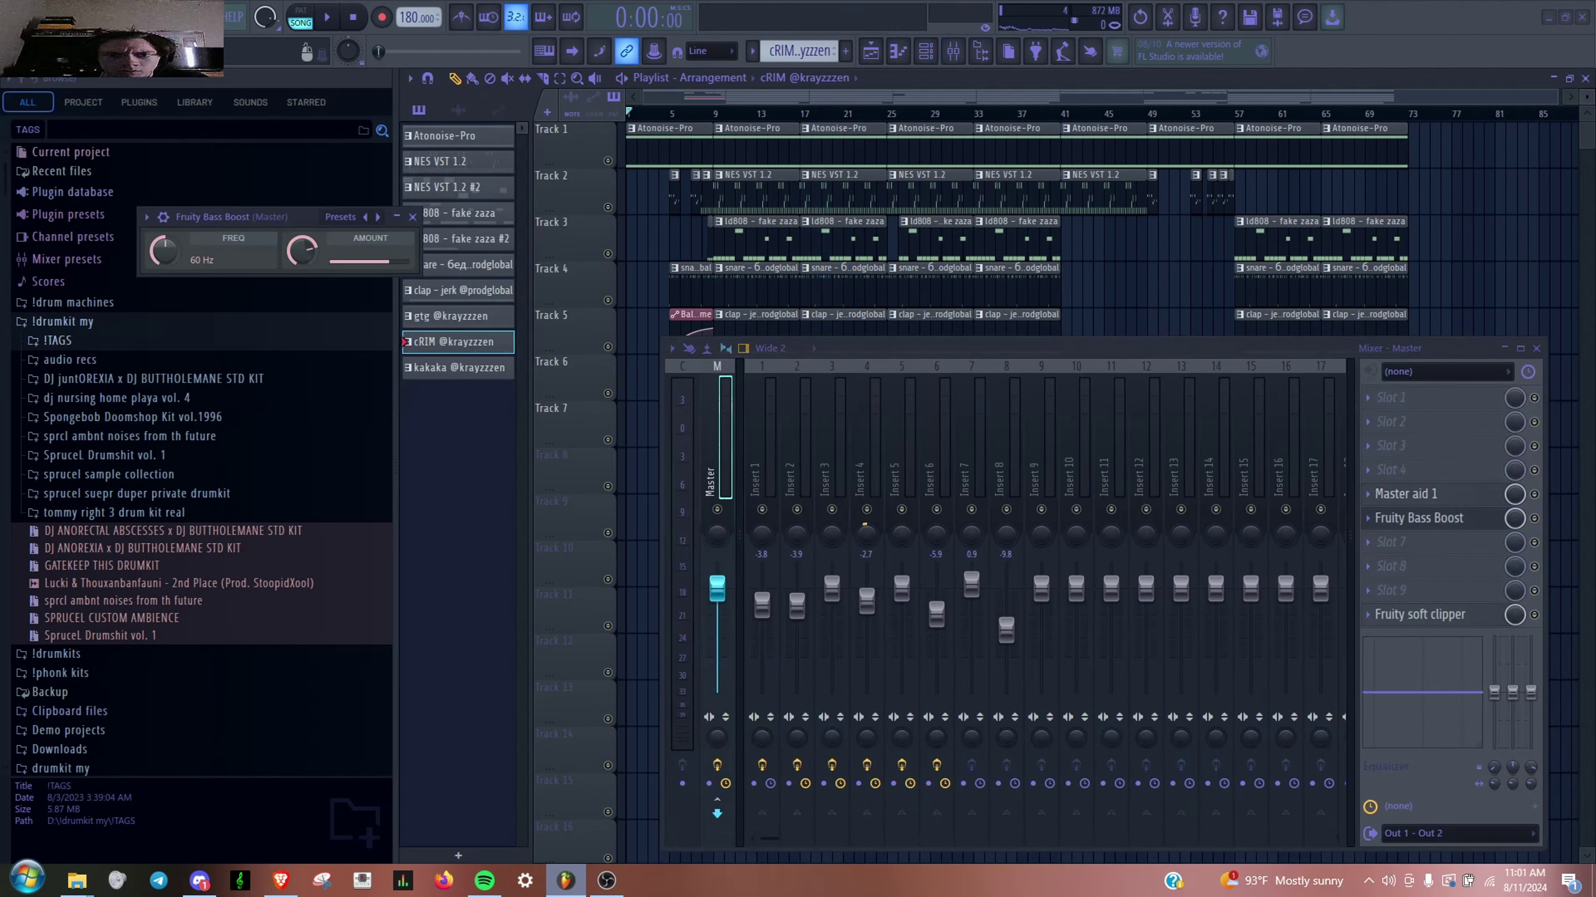
{"action": "left_click", "coordinate": [1419, 518]}
{"action": "left_click", "coordinate": [1419, 614]}
{"action": "left_click", "coordinate": [1420, 614]}
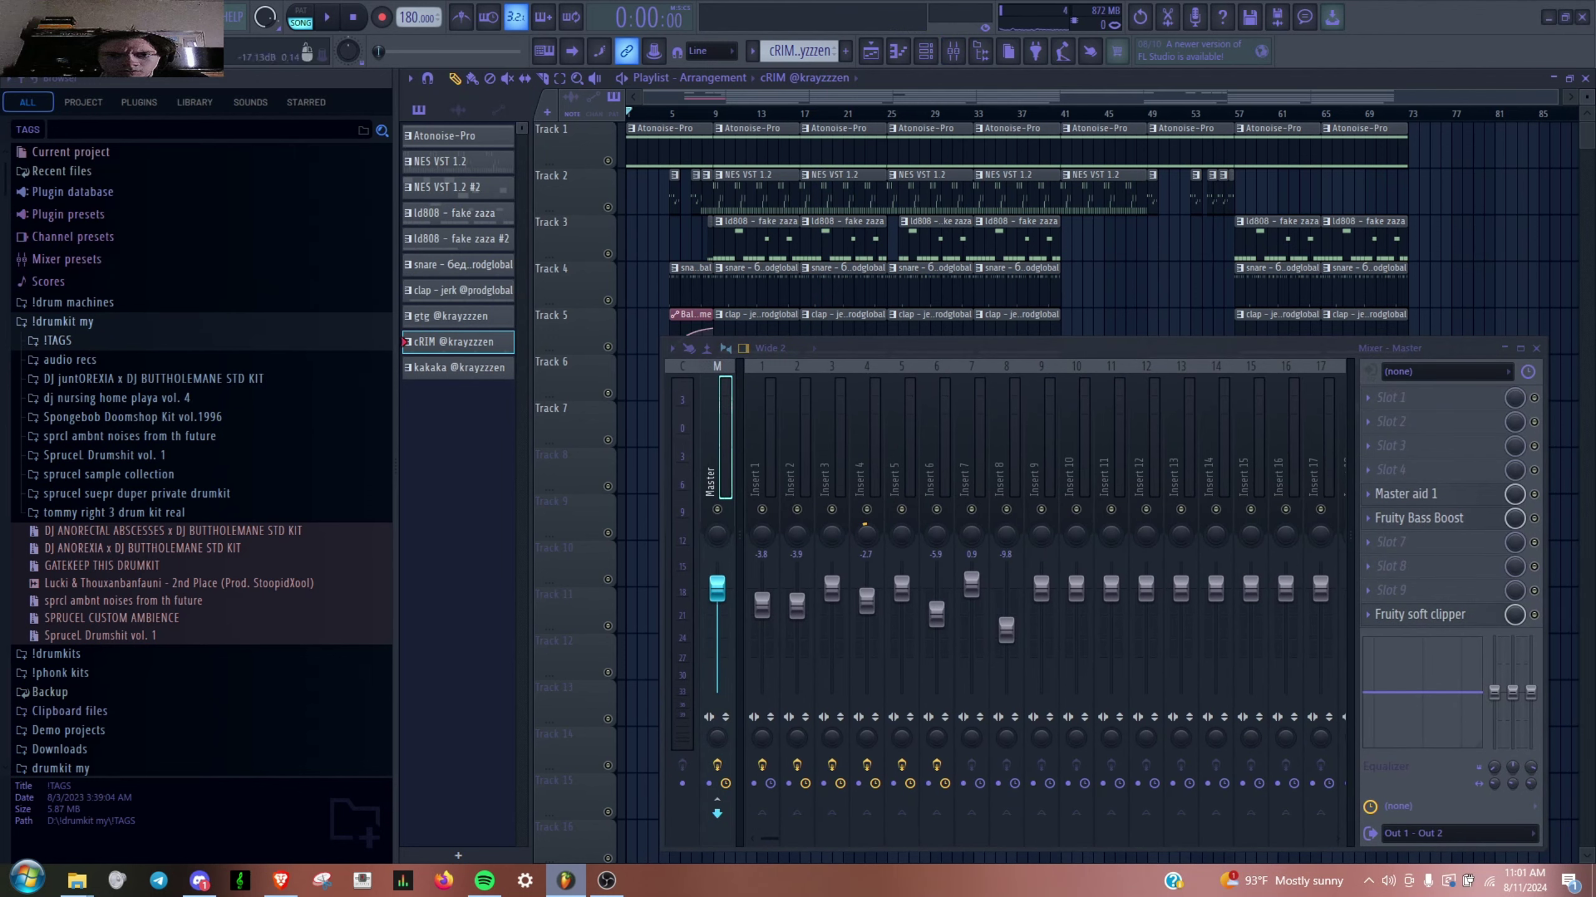
- Close the mixer and play the full song arrangement from the beginning
{"action": "key", "text": "F9"}
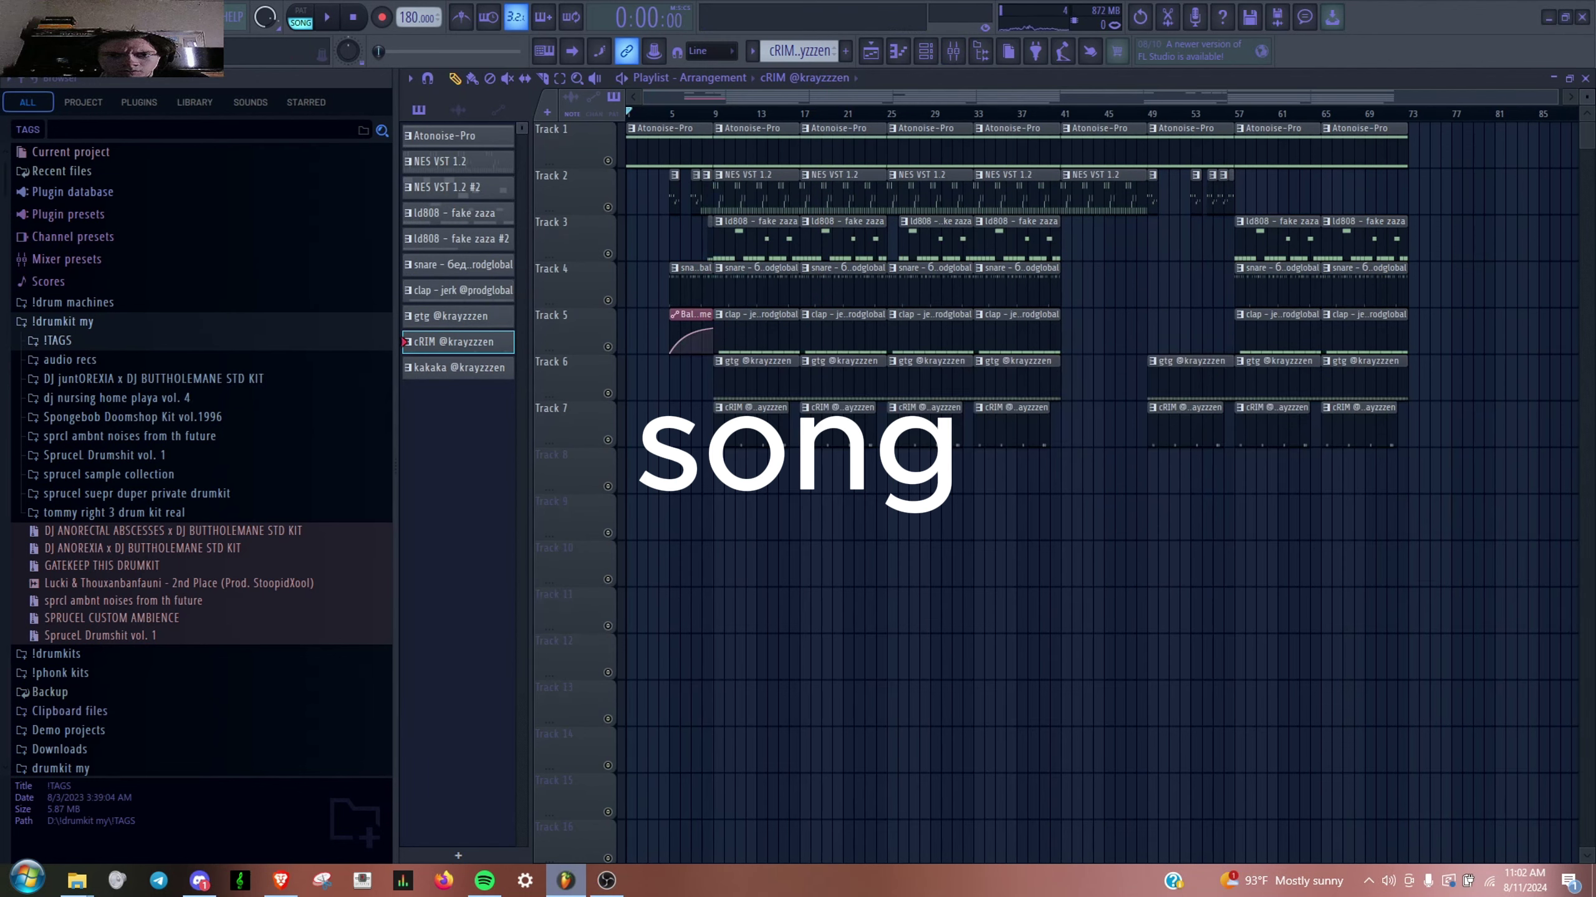
{"action": "key", "text": "space"}
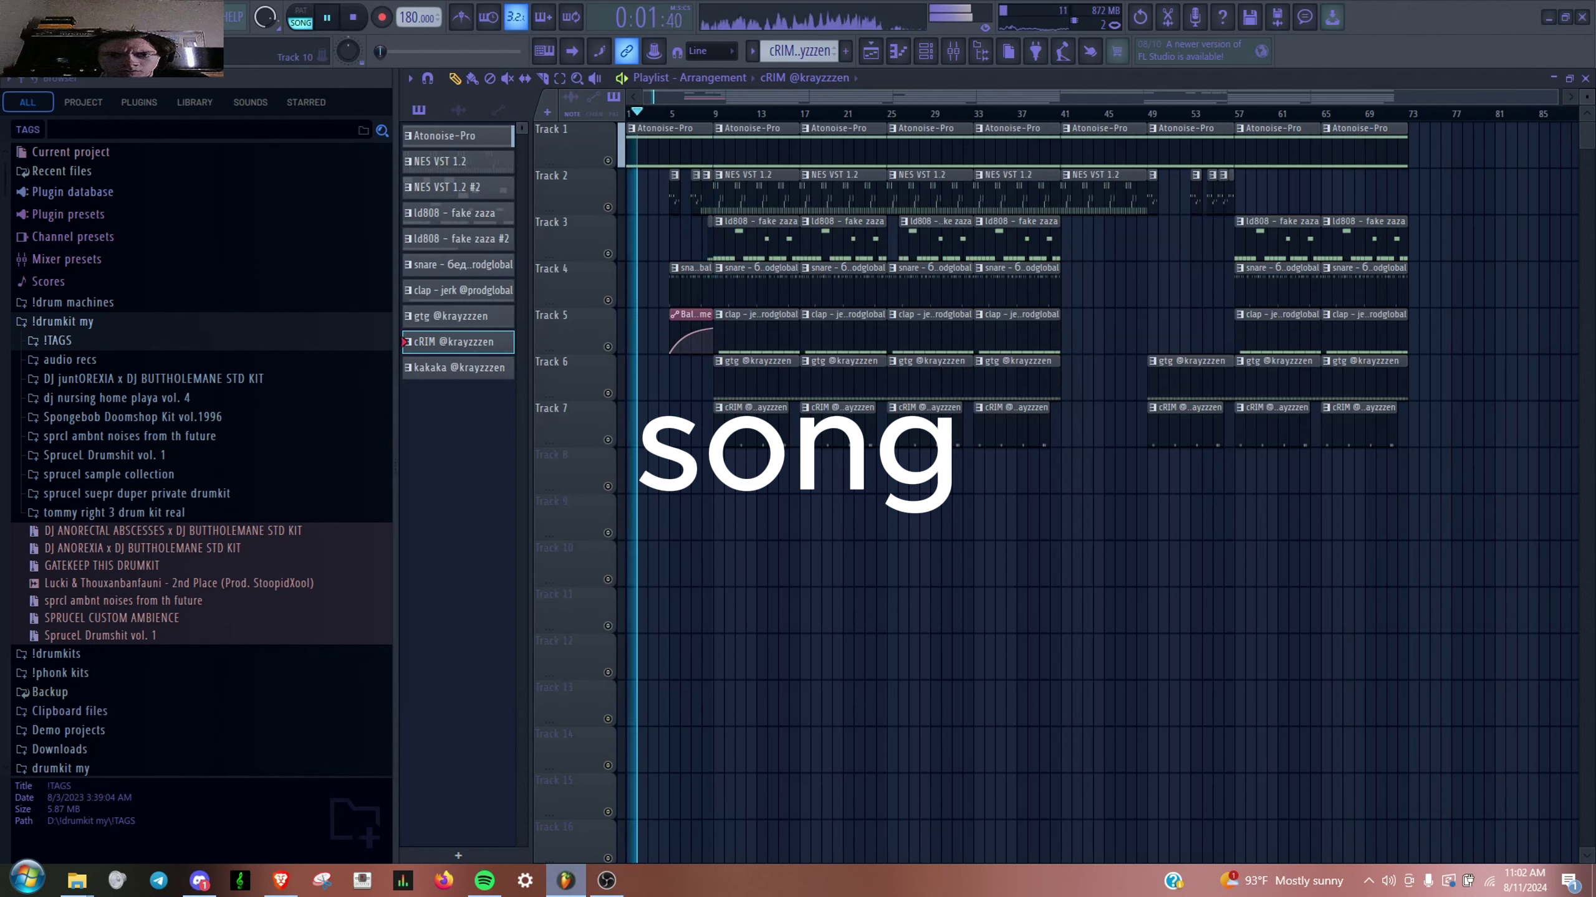